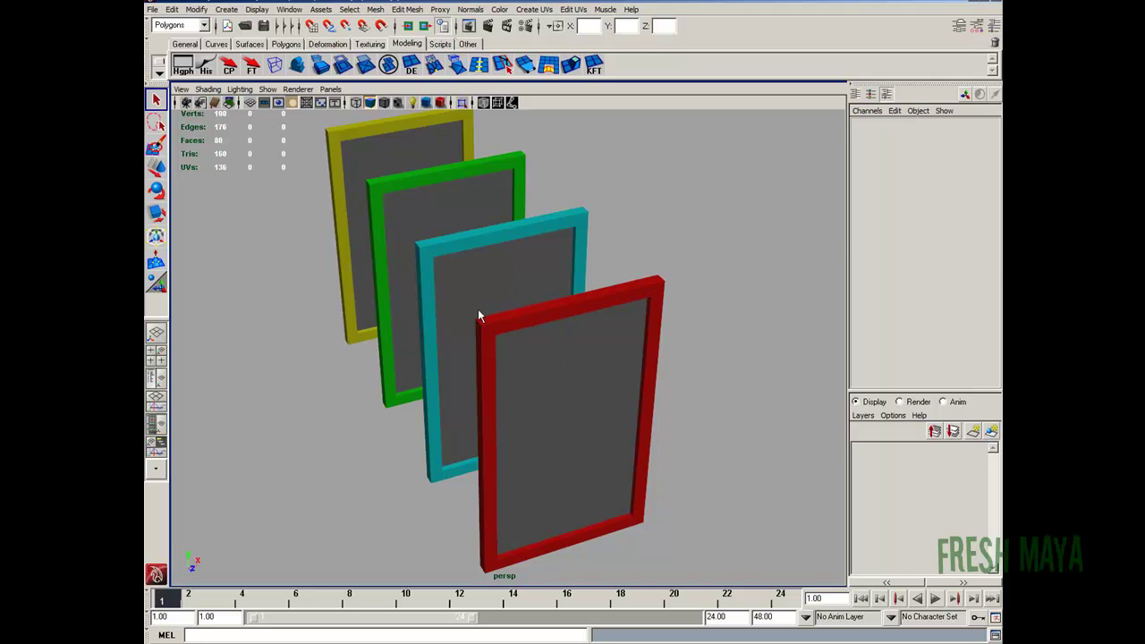
Assign a new mia_material to the pane inside the red frame and replace its settings with the GlassThin preset.
click(540, 358)
right_drag(552, 351, 664, 367)
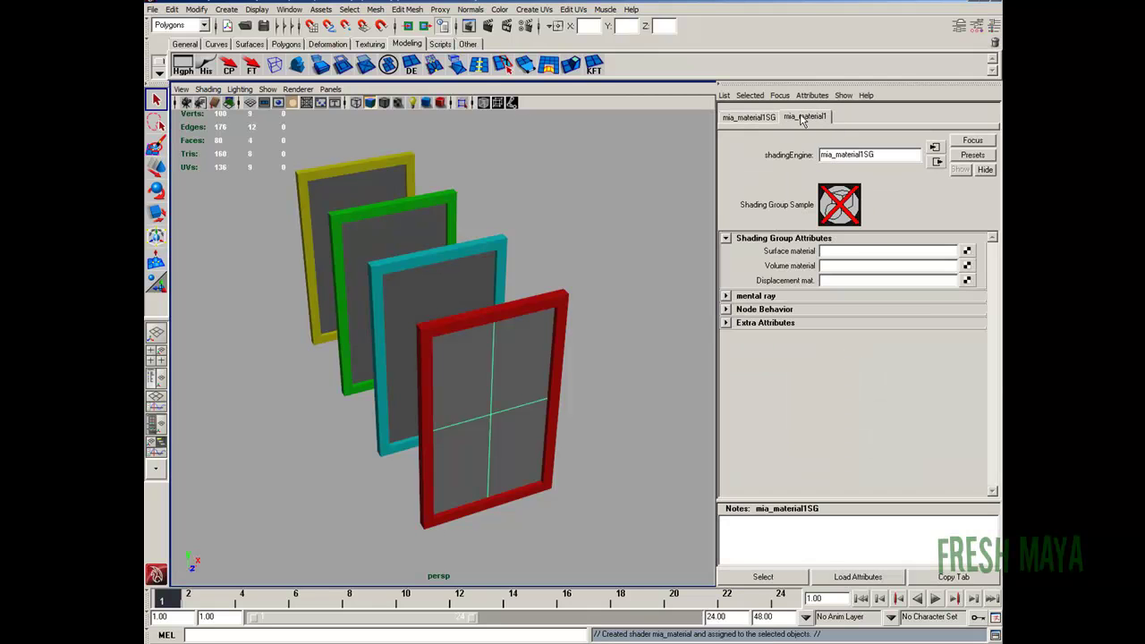
click(802, 117)
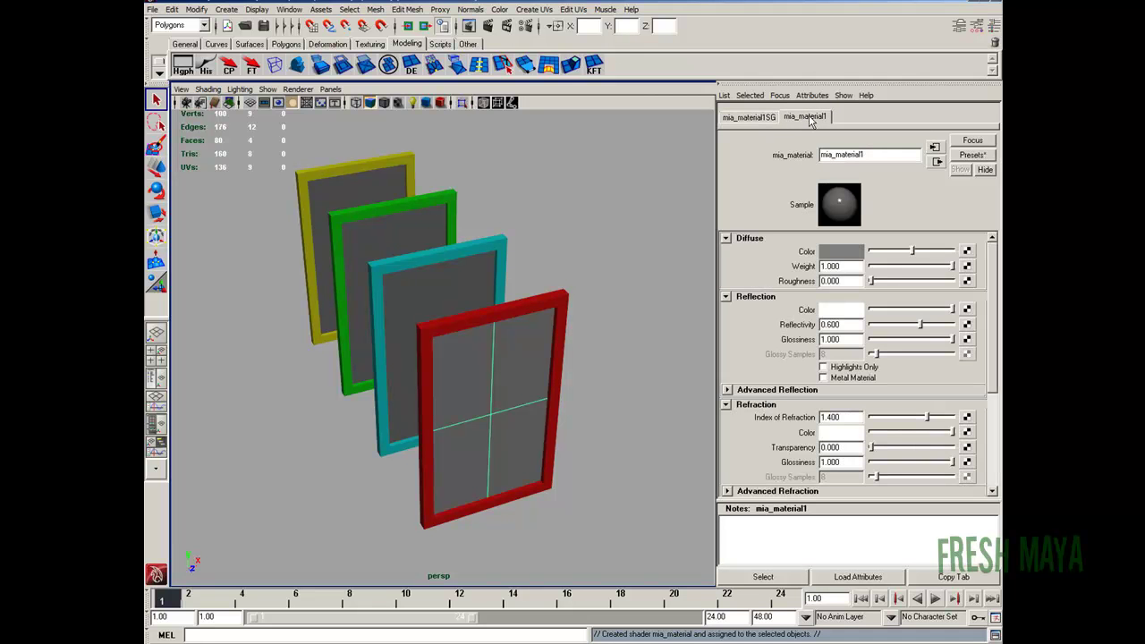
click(973, 155)
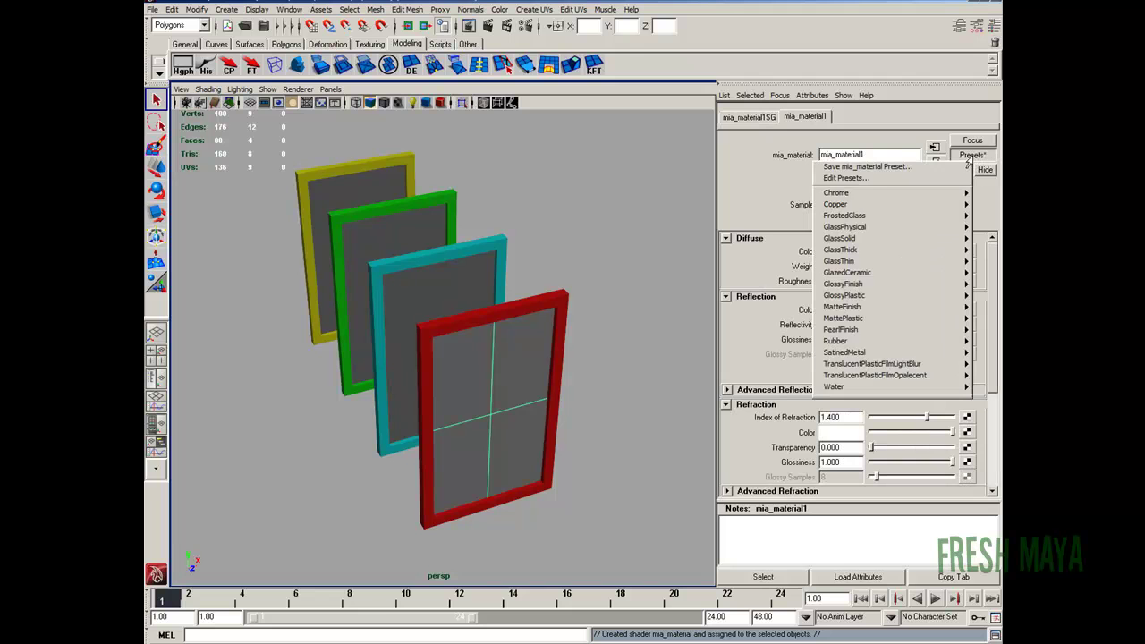
mouse_move(886, 260)
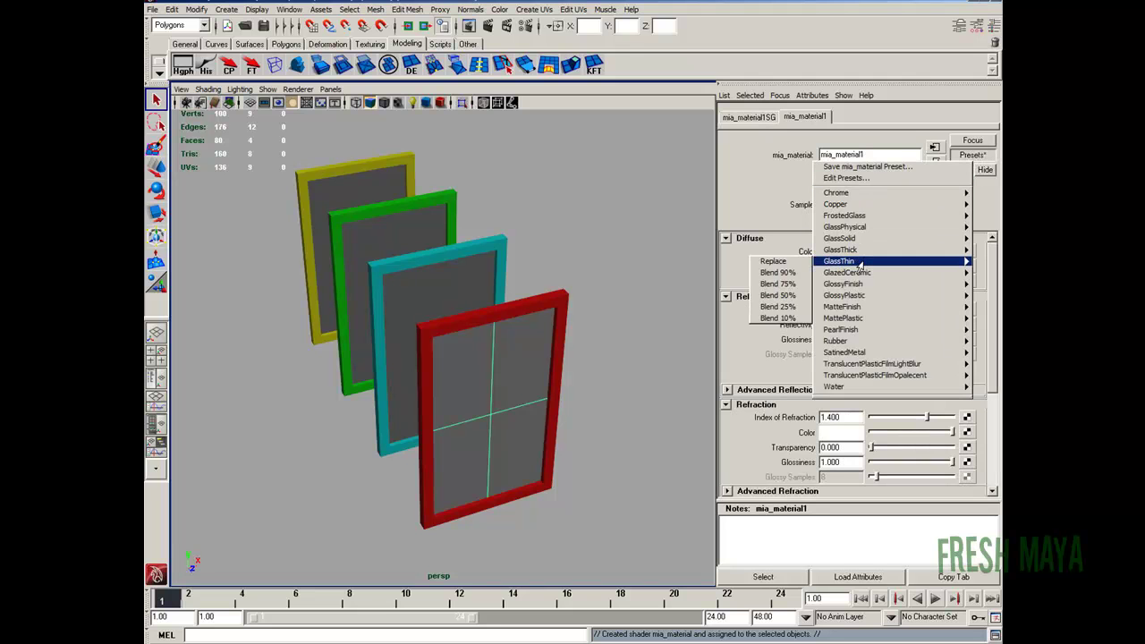
click(777, 265)
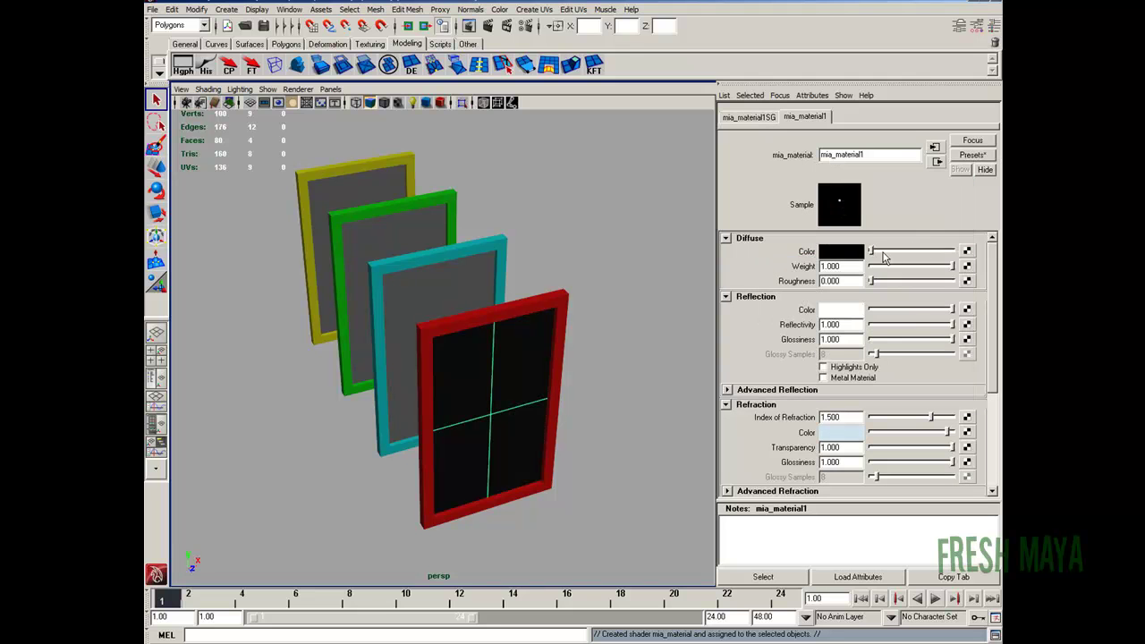
Set the glass material's refraction color to yellow-green with hue 78.94, saturation 0.975 and value 0.826.
drag(1000, 279, 999, 327)
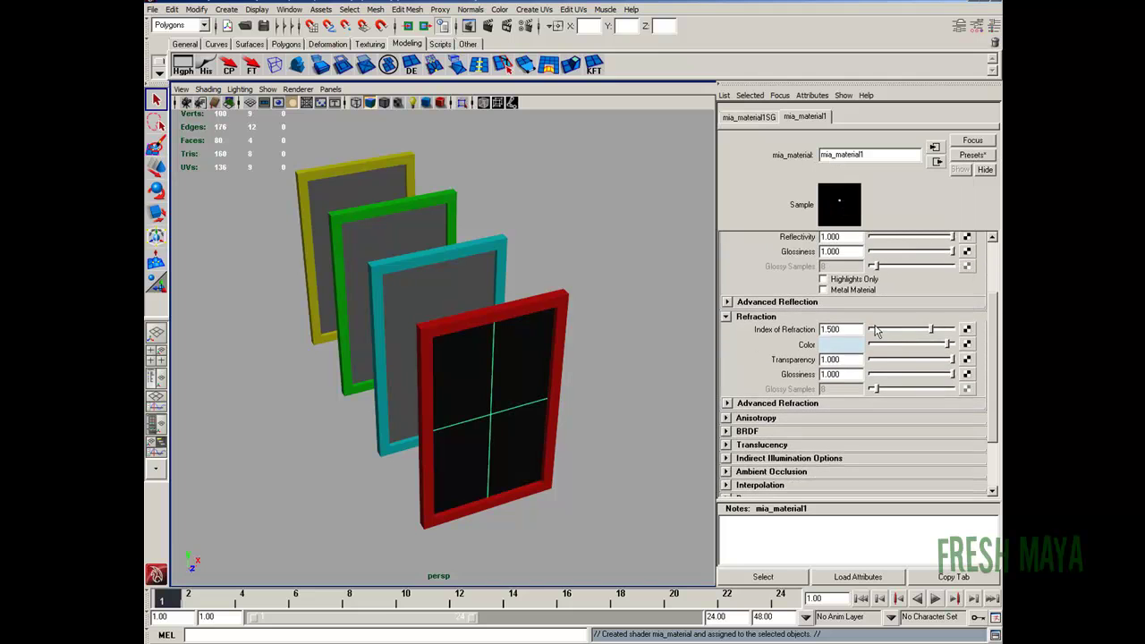
click(838, 350)
drag(621, 271, 633, 264)
click(946, 345)
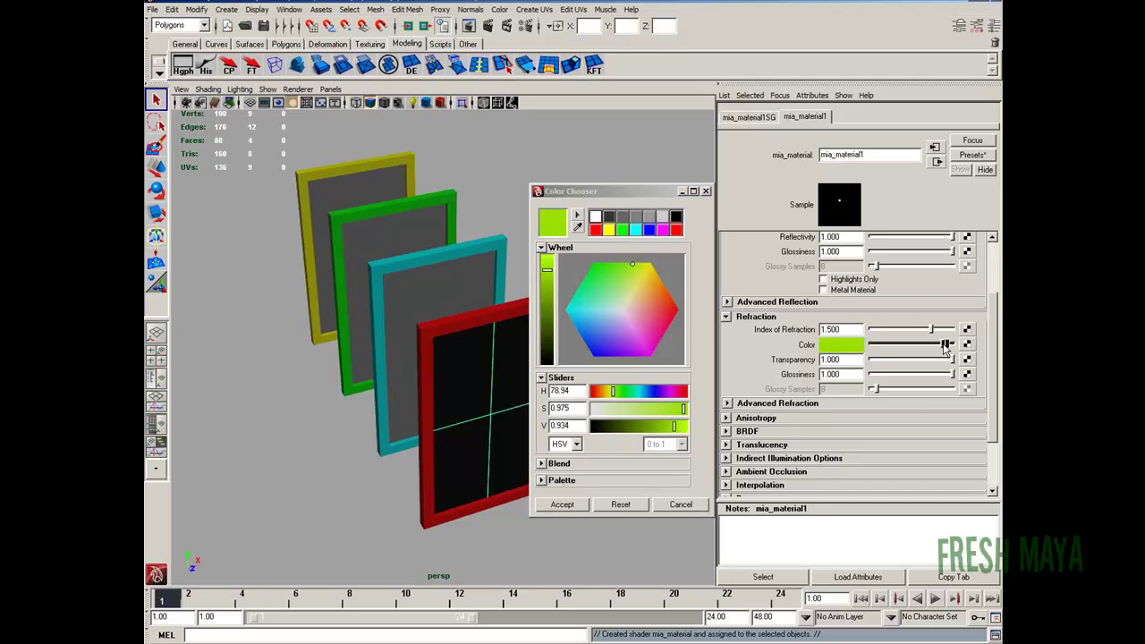
drag(945, 347, 938, 346)
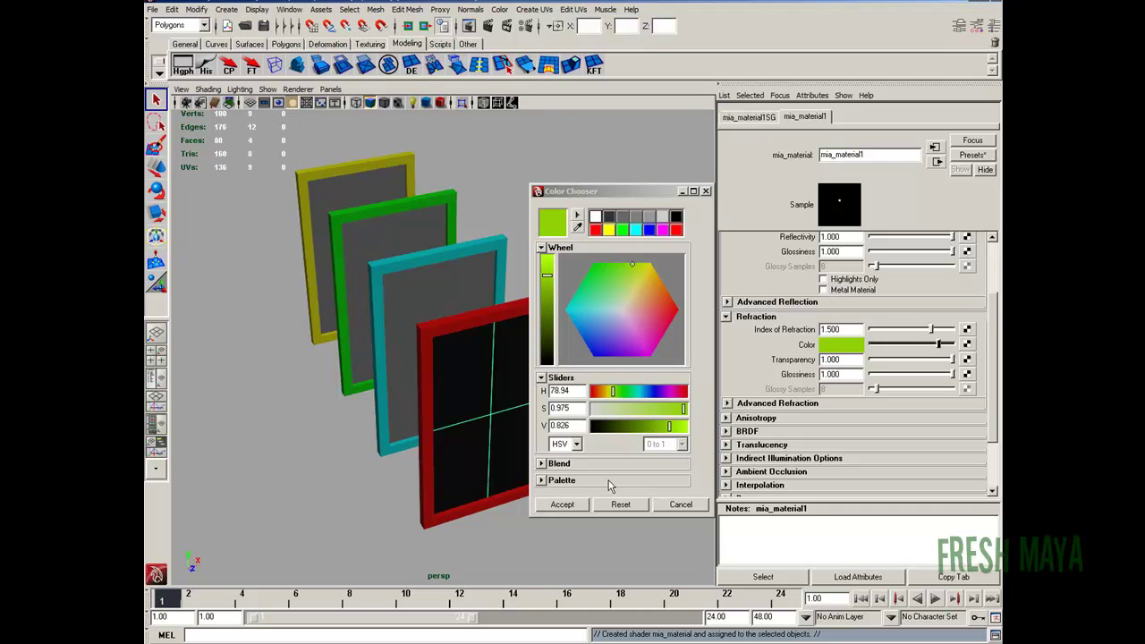
click(566, 504)
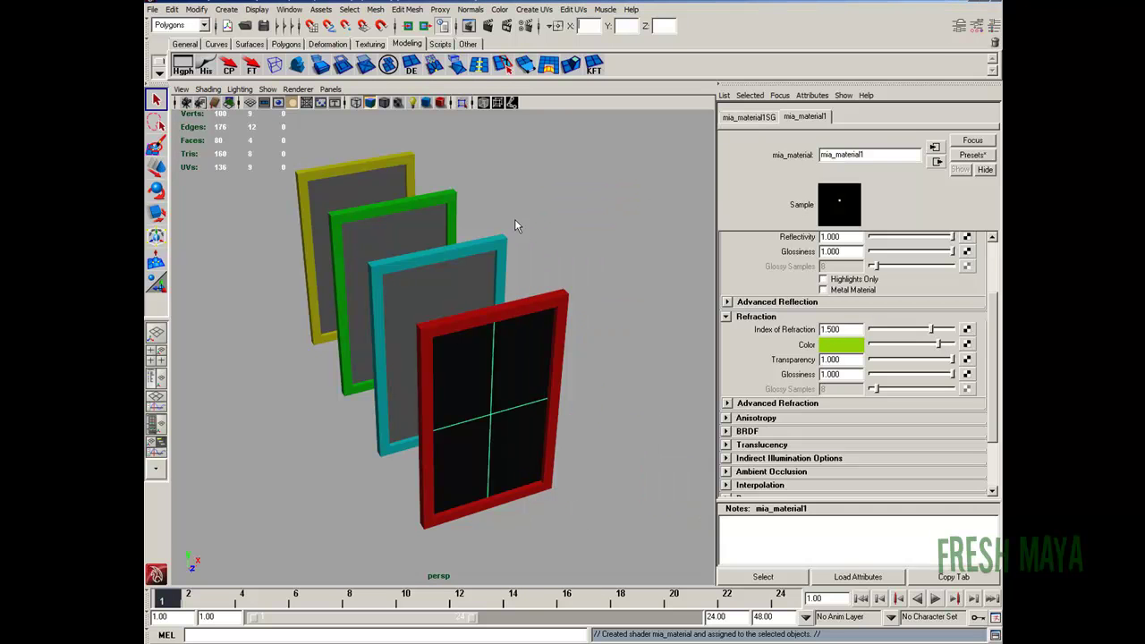
Assign the existing mia_material1 to the panes in the cyan, green and yellow frames.
click(454, 285)
shift+click(382, 184)
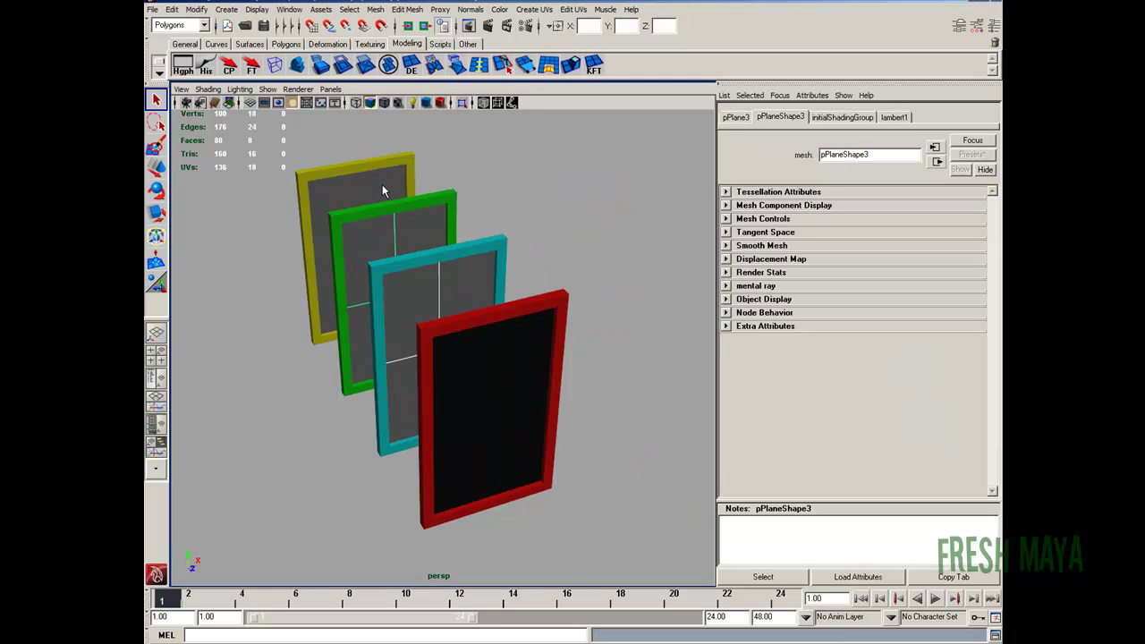
shift+click(434, 243)
right_click(462, 273)
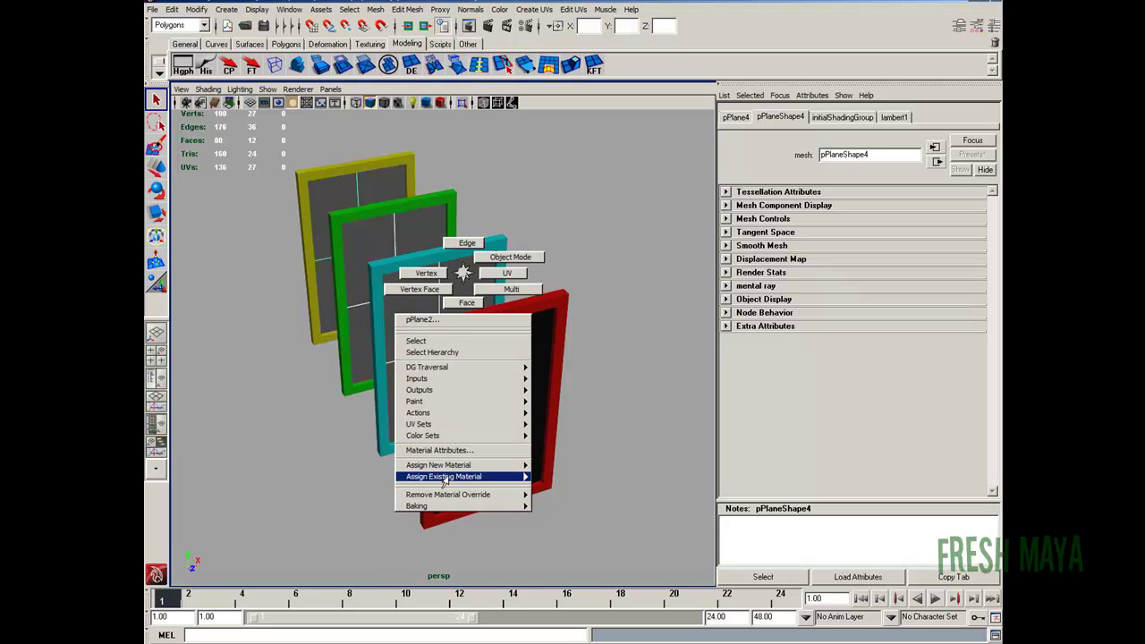
mouse_move(517, 480)
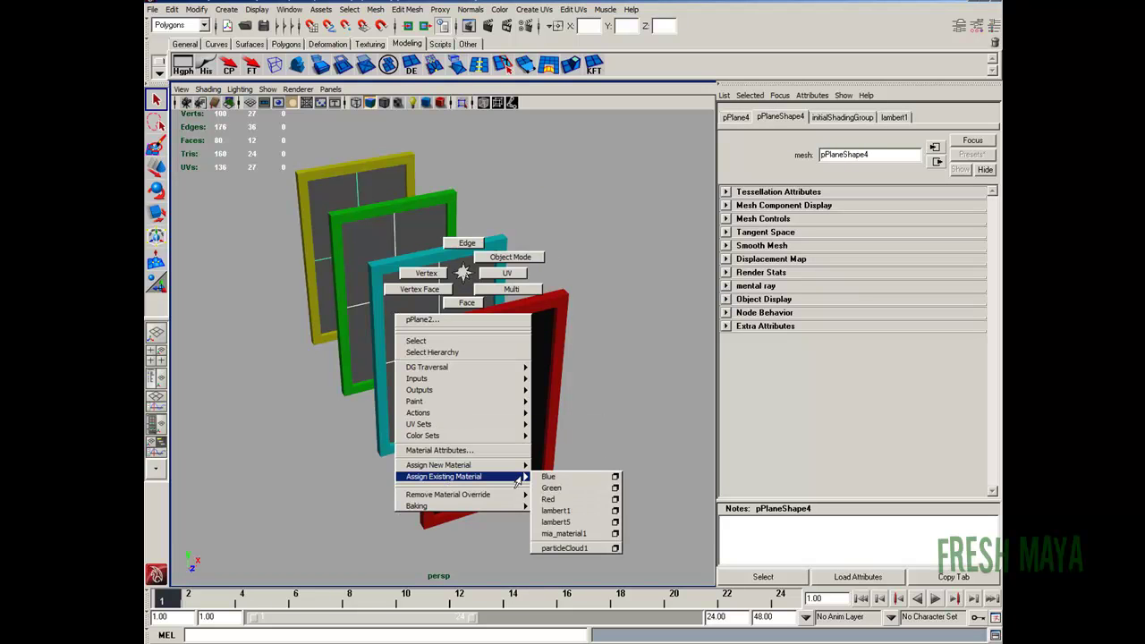
click(565, 534)
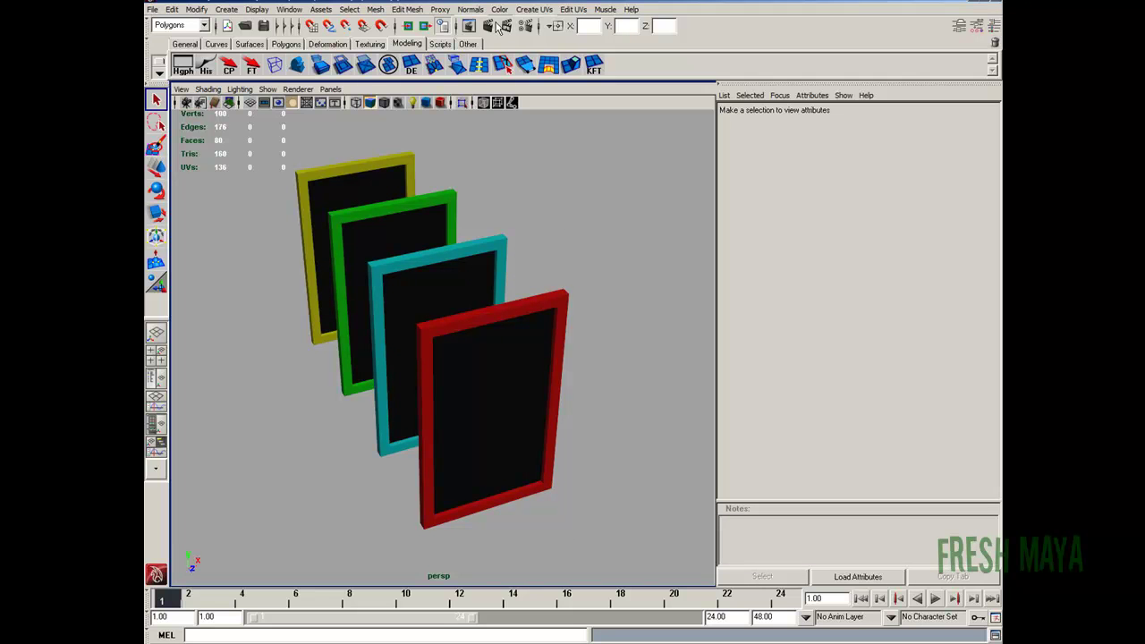
Set the renderer to mental ray and expand the Raytracing section of its quality settings.
click(491, 144)
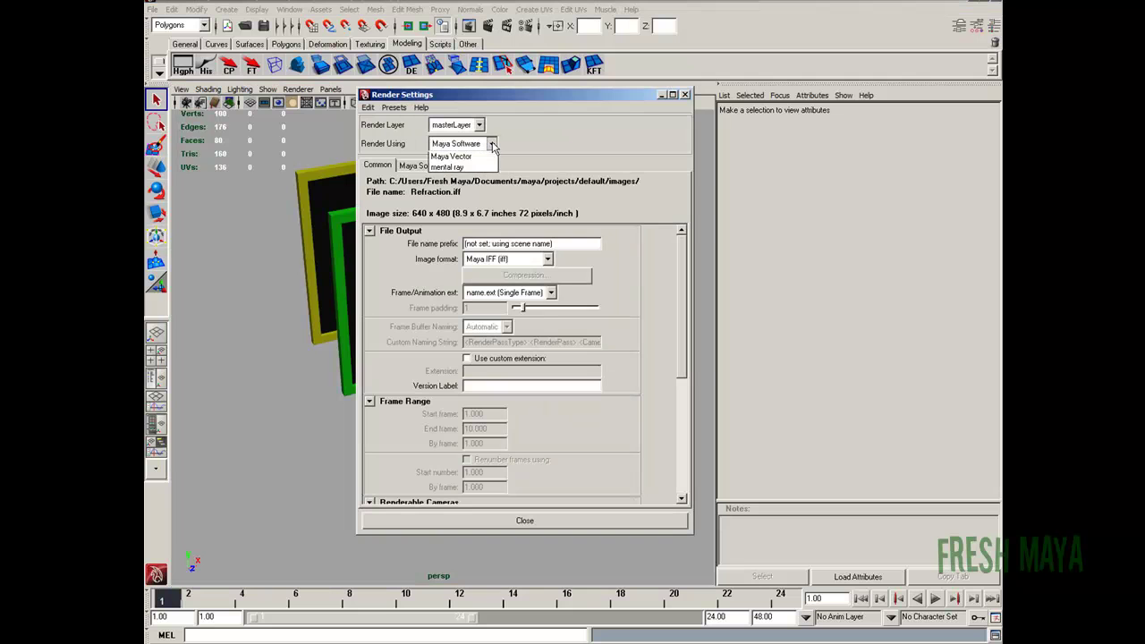
click(452, 190)
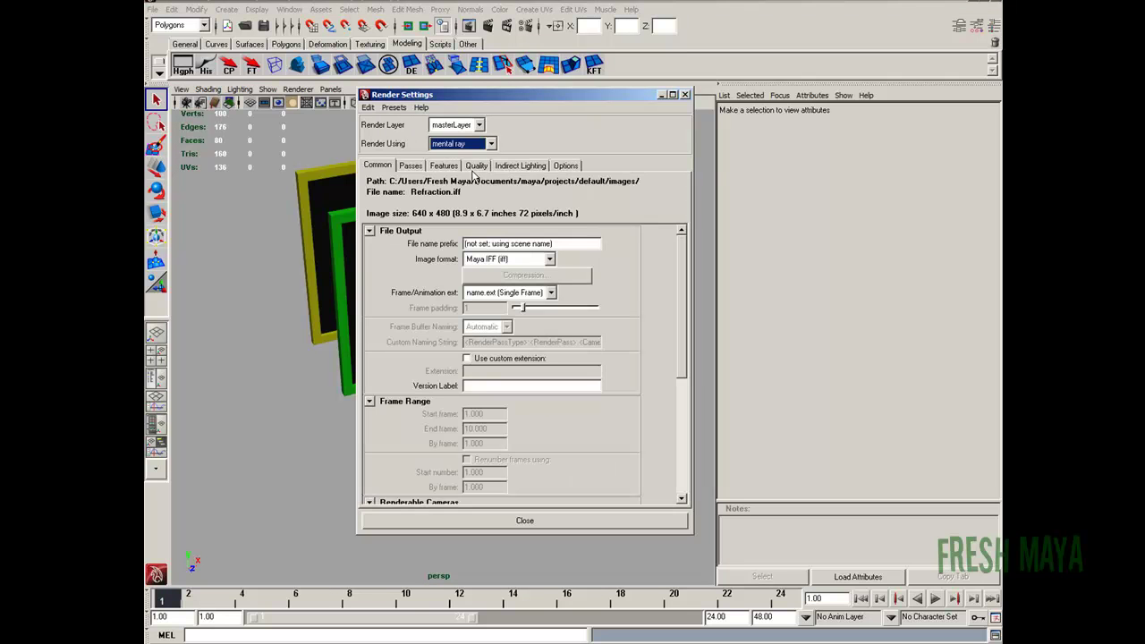
click(483, 166)
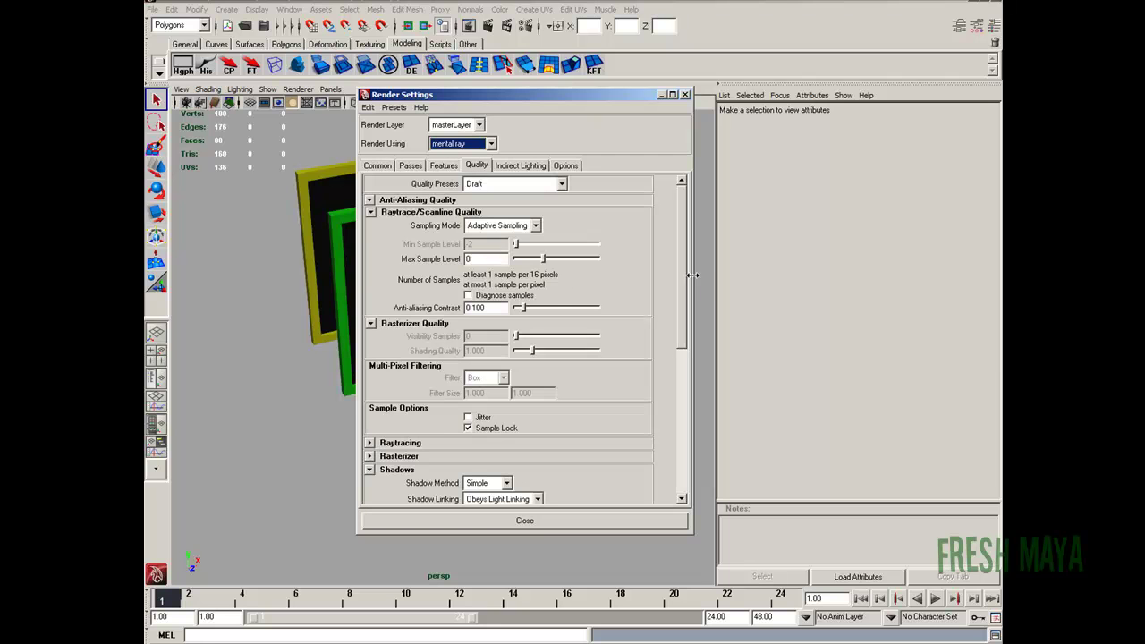
scroll(682, 320, down, 5)
scroll(405, 216, up, 2)
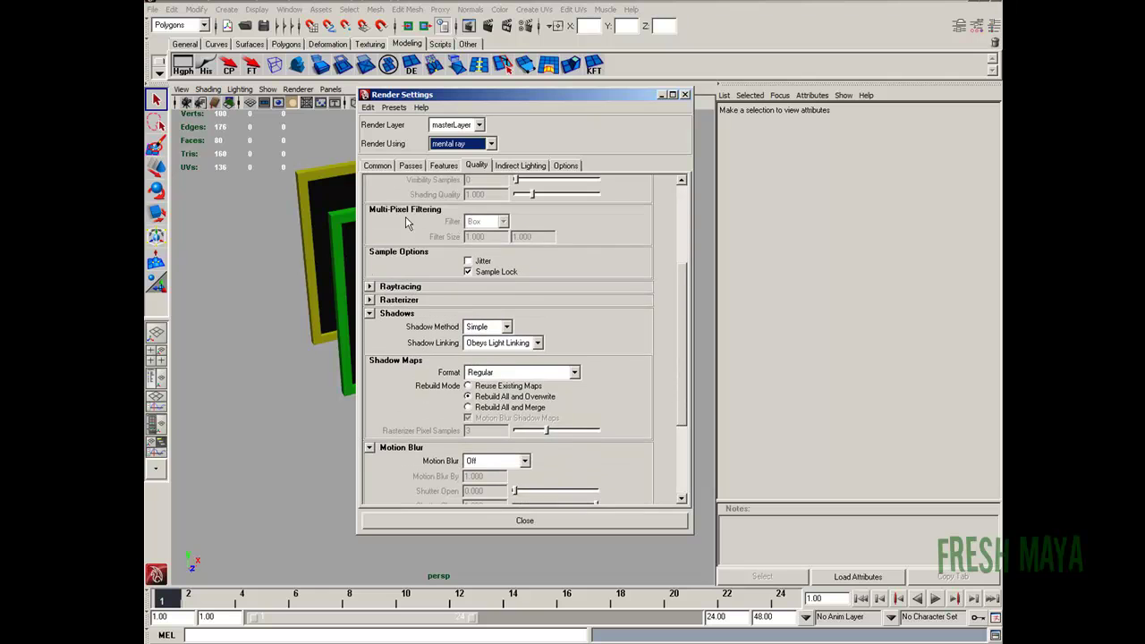
click(372, 286)
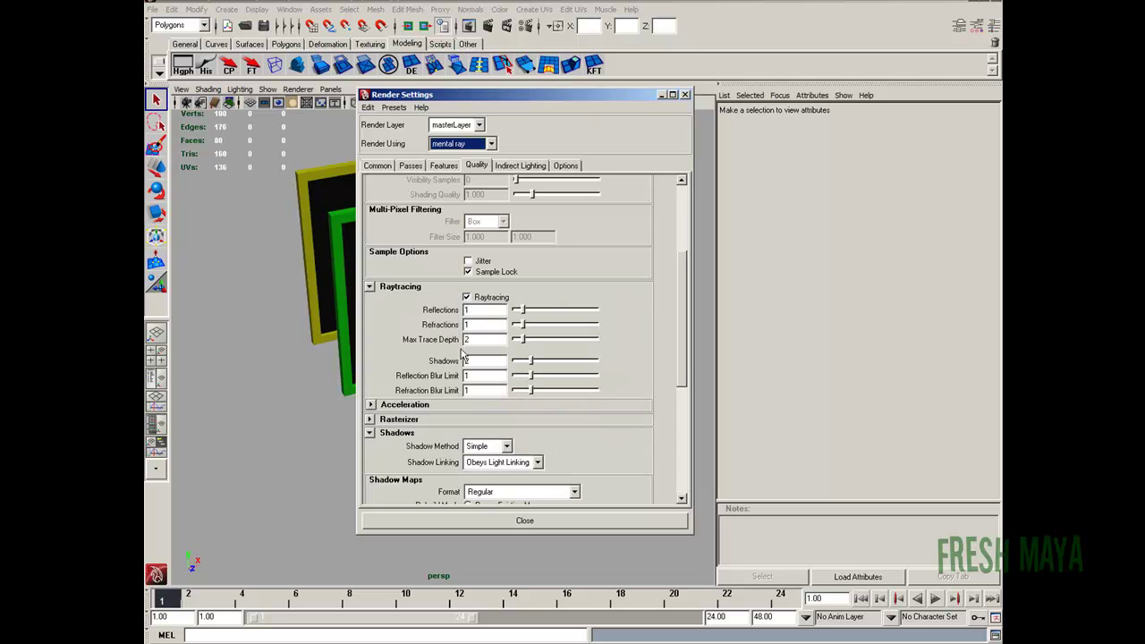
Set the render image size to 800 by 600 pixels and render the perspective view.
click(378, 165)
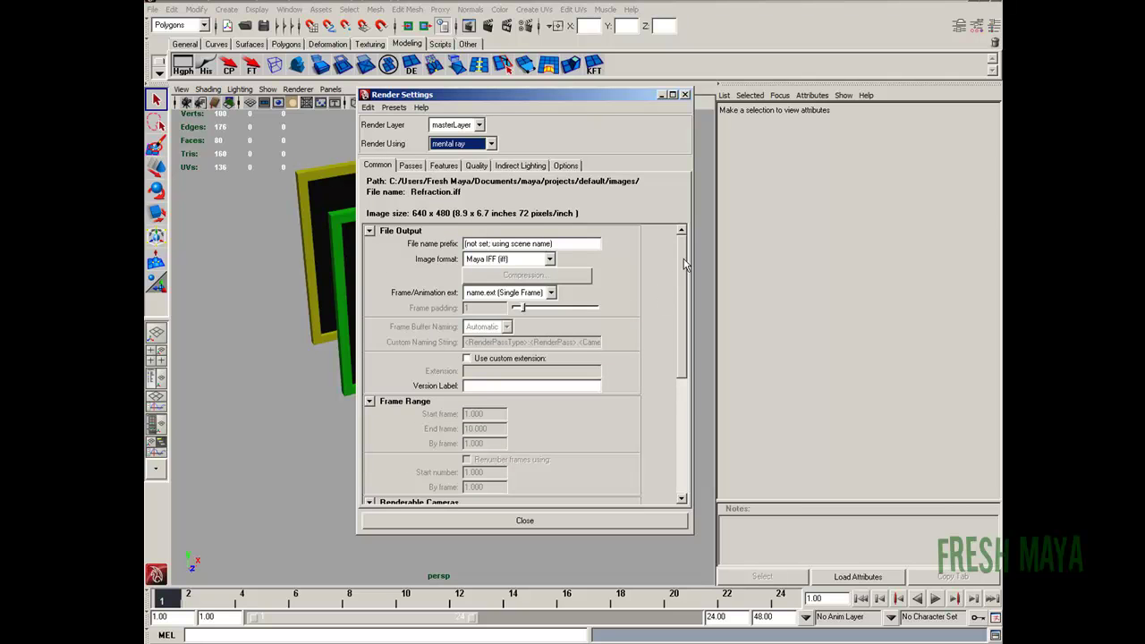
drag(687, 268, 687, 407)
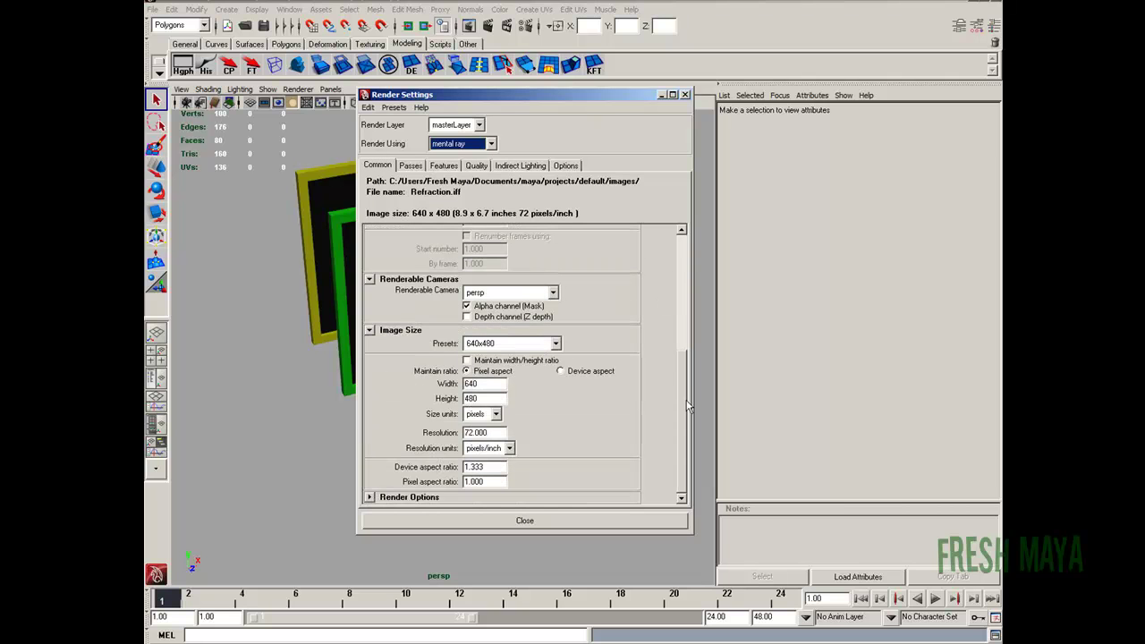
double_click(481, 384)
text(800)
key(Return)
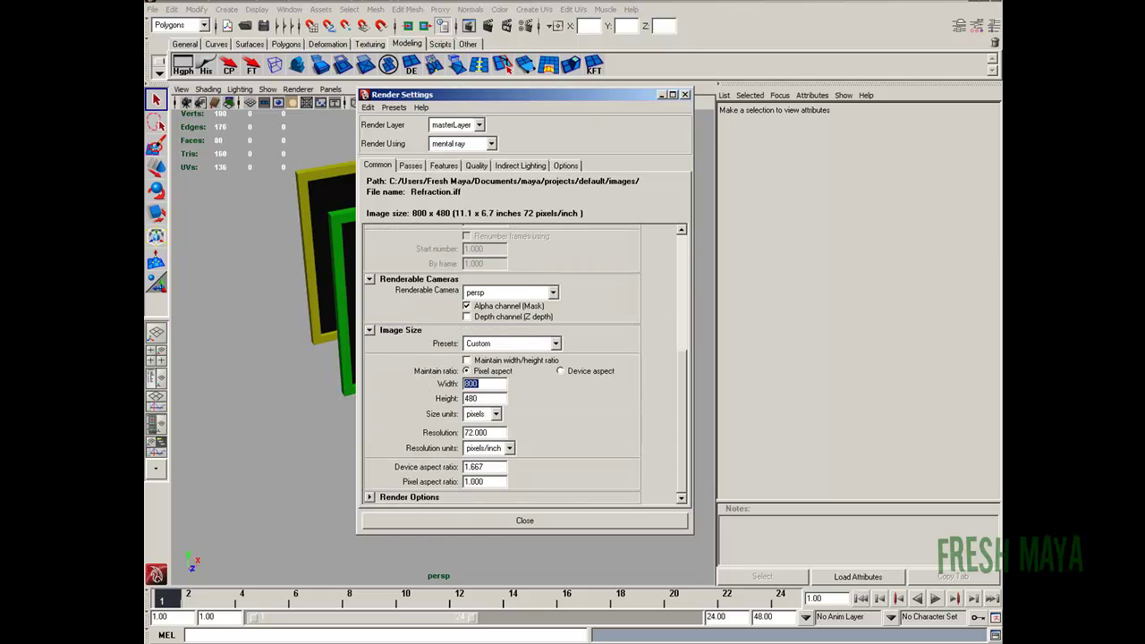
double_click(488, 399)
text(600)
key(Return)
click(499, 526)
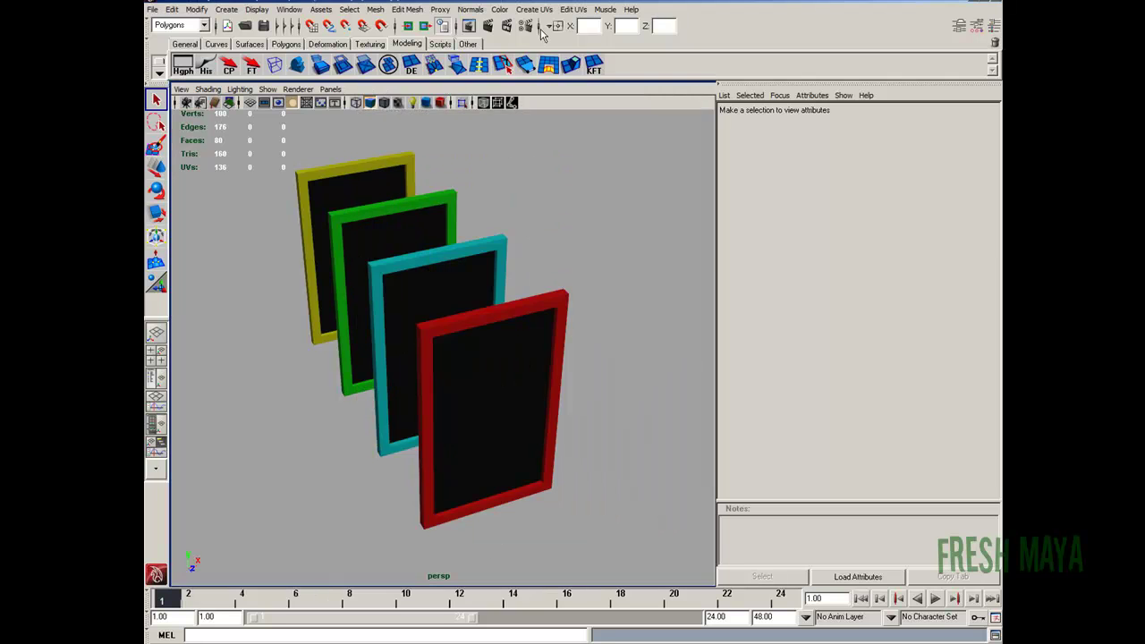
click(489, 25)
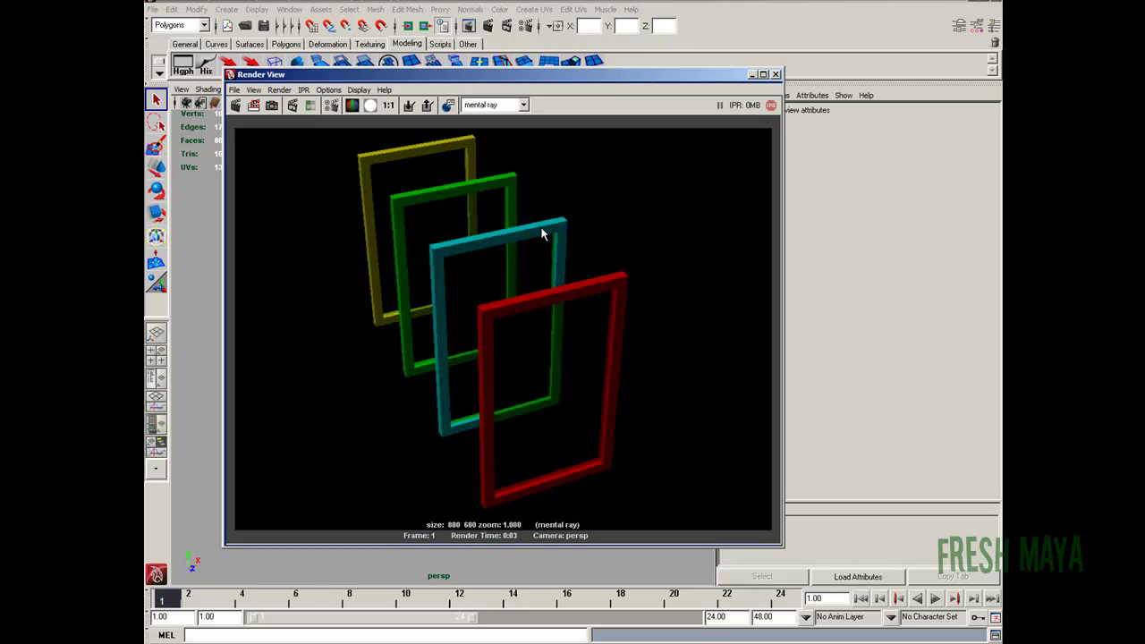
click(776, 74)
Change the perspective camera's environment background color to white and render the view again.
click(202, 105)
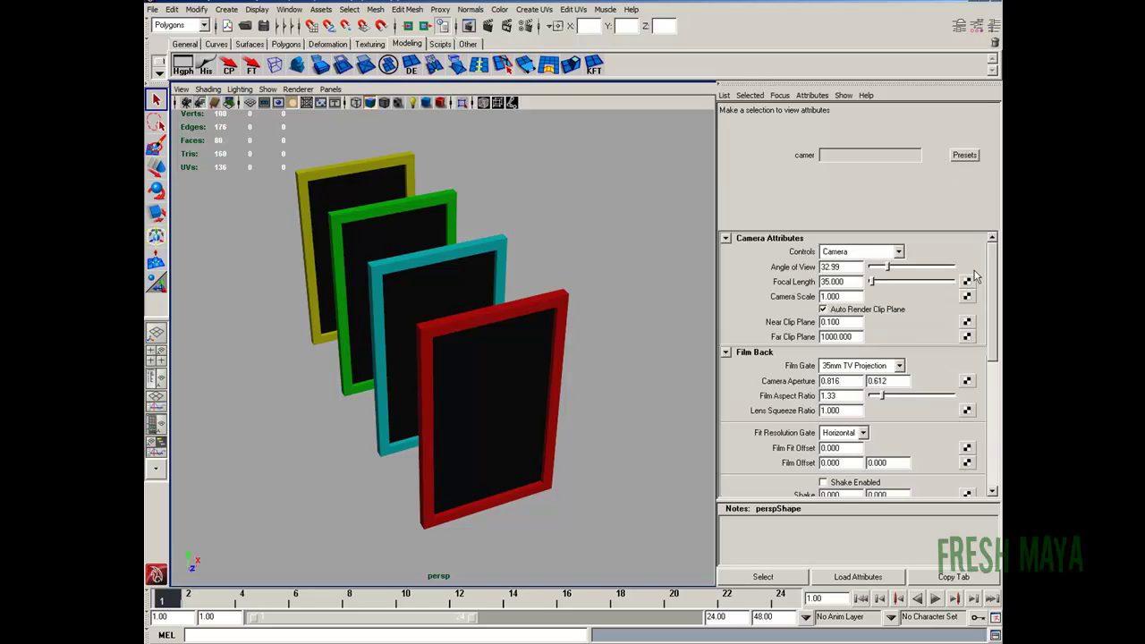
scroll(781, 385, down, 5)
click(726, 395)
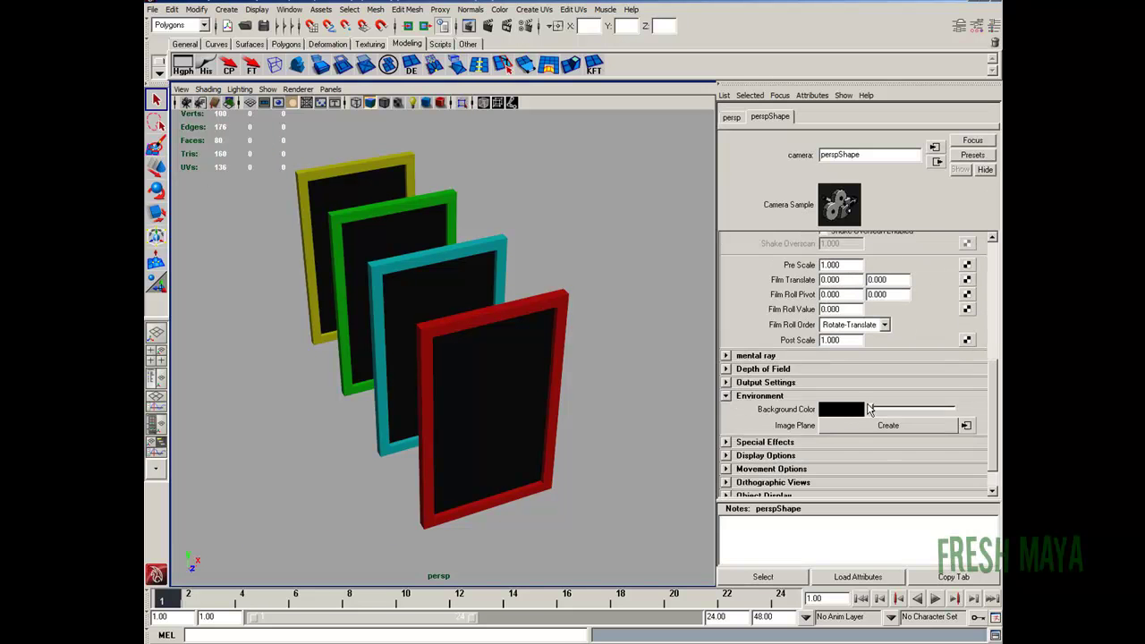
drag(870, 408, 954, 409)
click(488, 25)
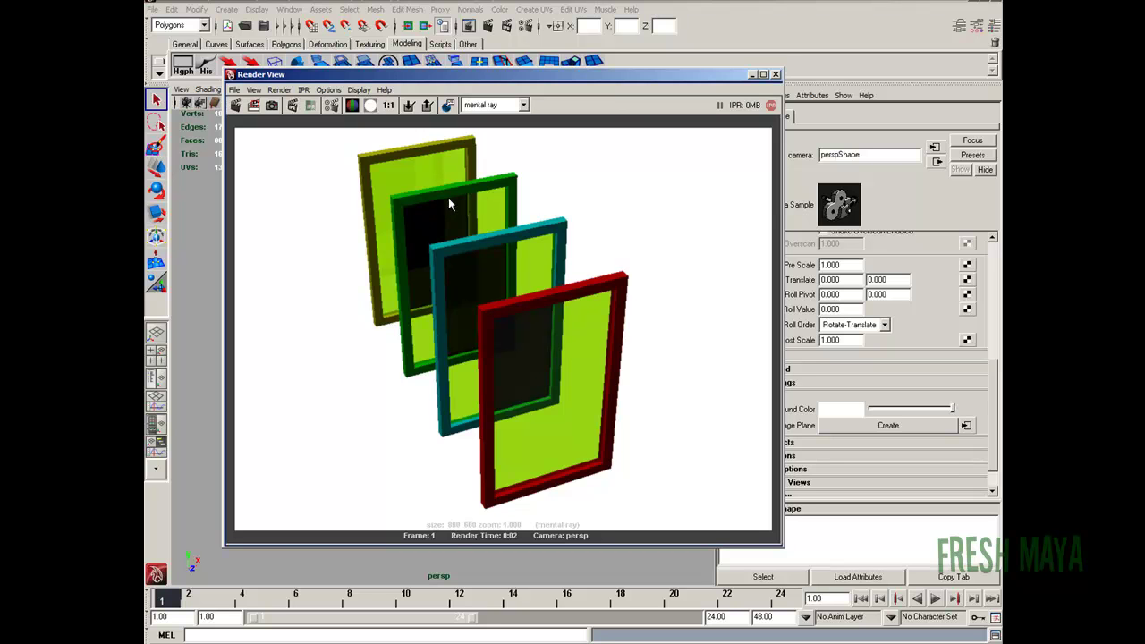
click(774, 74)
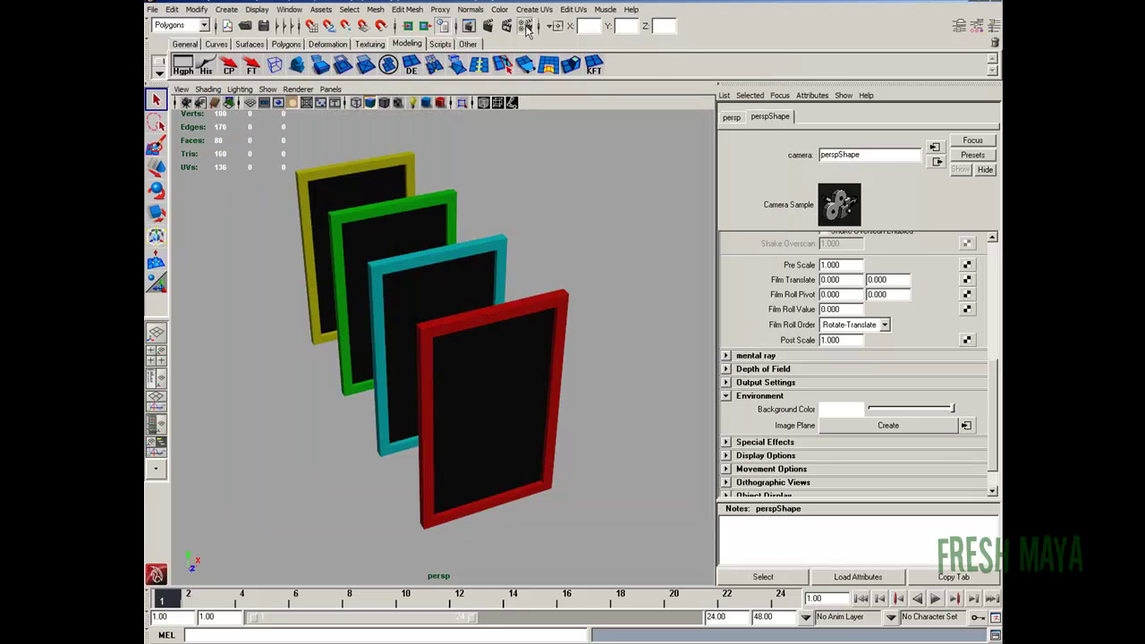
Set the raytracing Max Trace Depth to 1 in the mental ray quality settings.
click(525, 25)
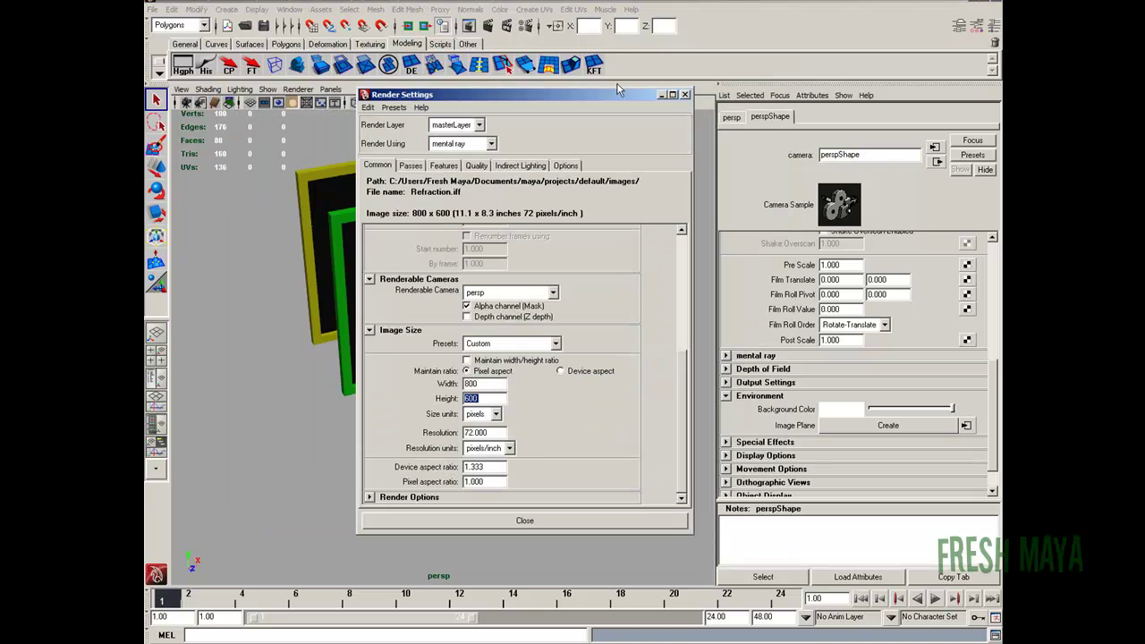
click(479, 166)
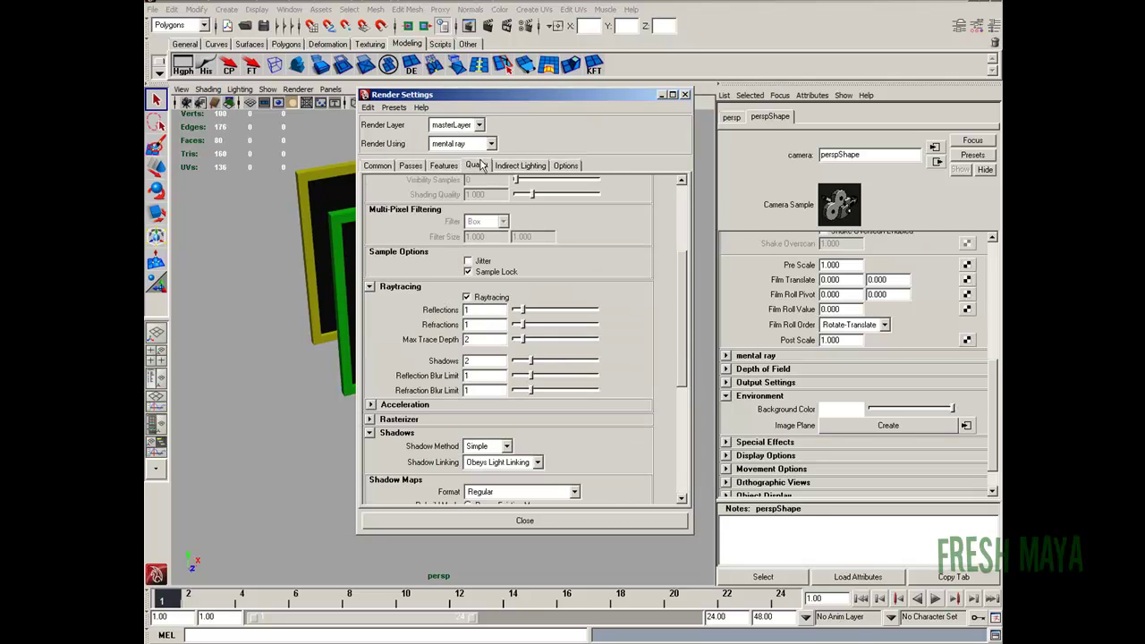
drag(685, 281, 686, 292)
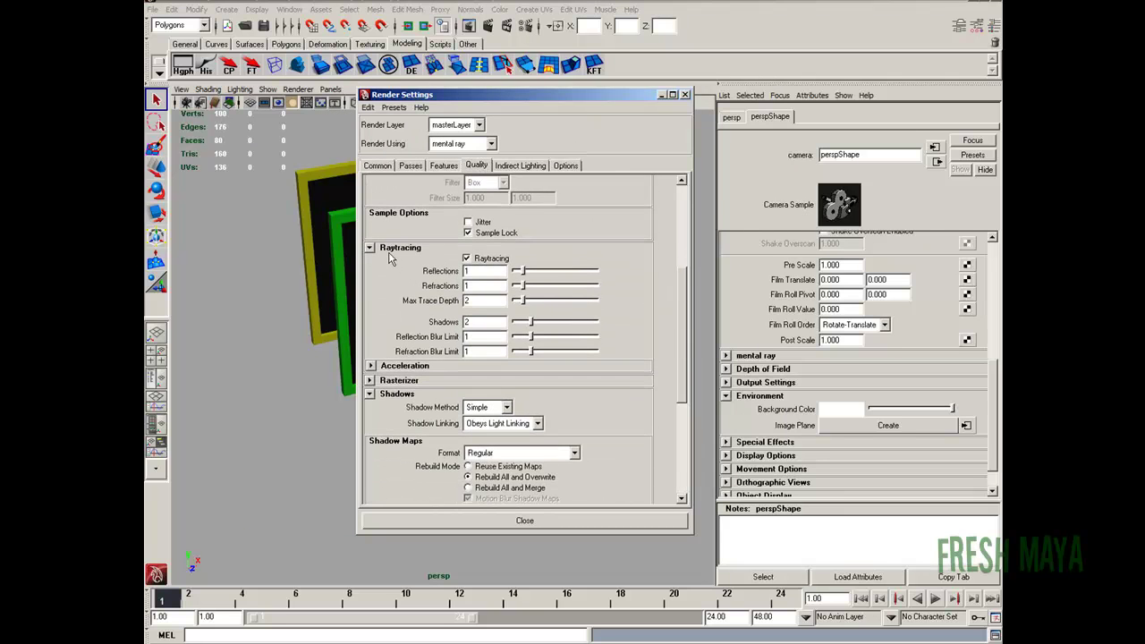
double_click(466, 285)
double_click(471, 302)
text(1)
key(Return)
click(685, 95)
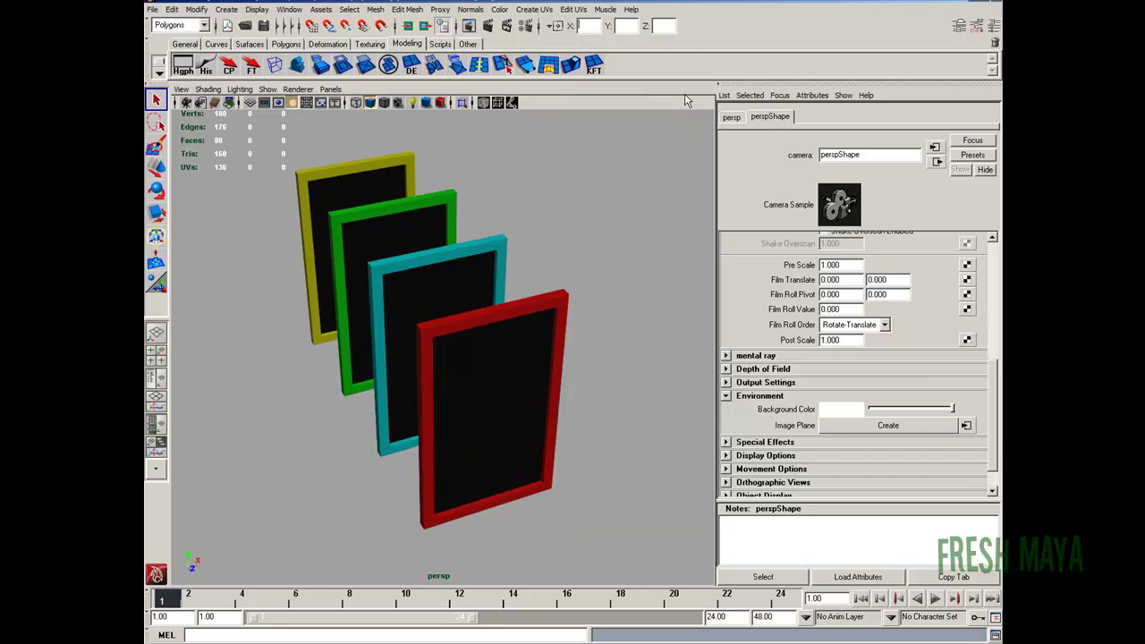
Set the Advanced Refraction Max Trace Depth of the front pane's glass material to 1 and render the perspective view.
click(505, 362)
click(875, 116)
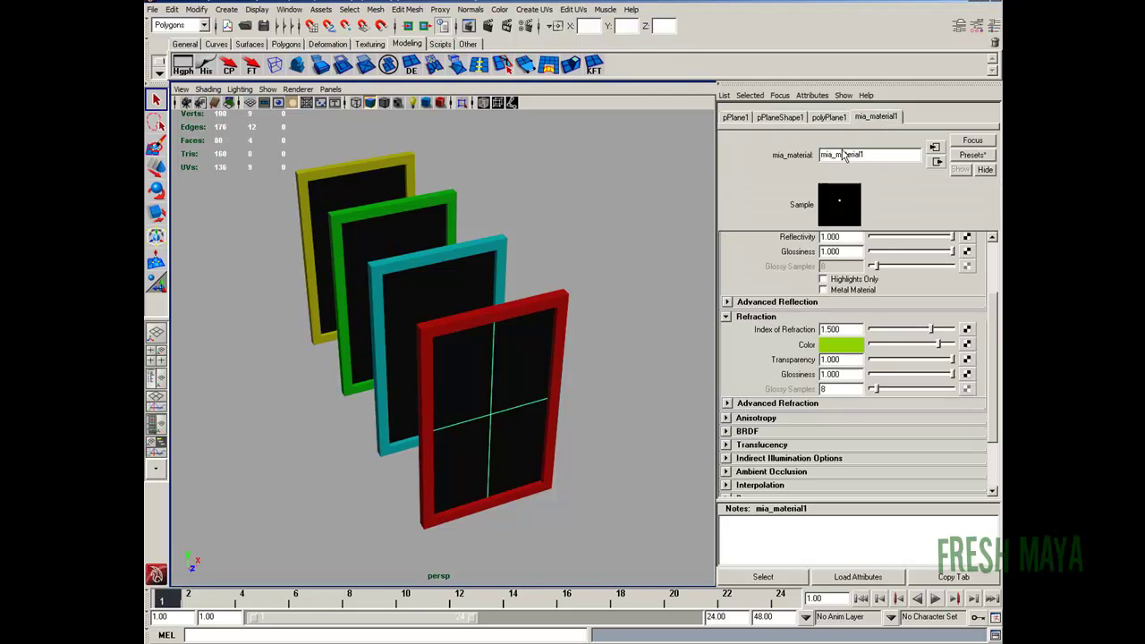
scroll(996, 322, down, 2)
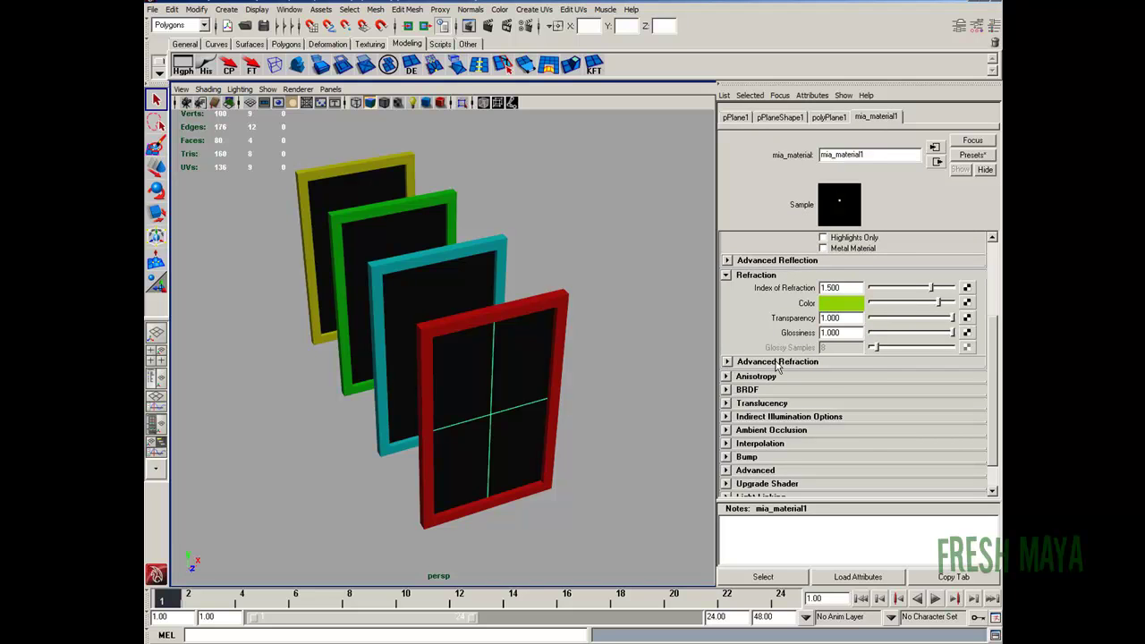
click(727, 362)
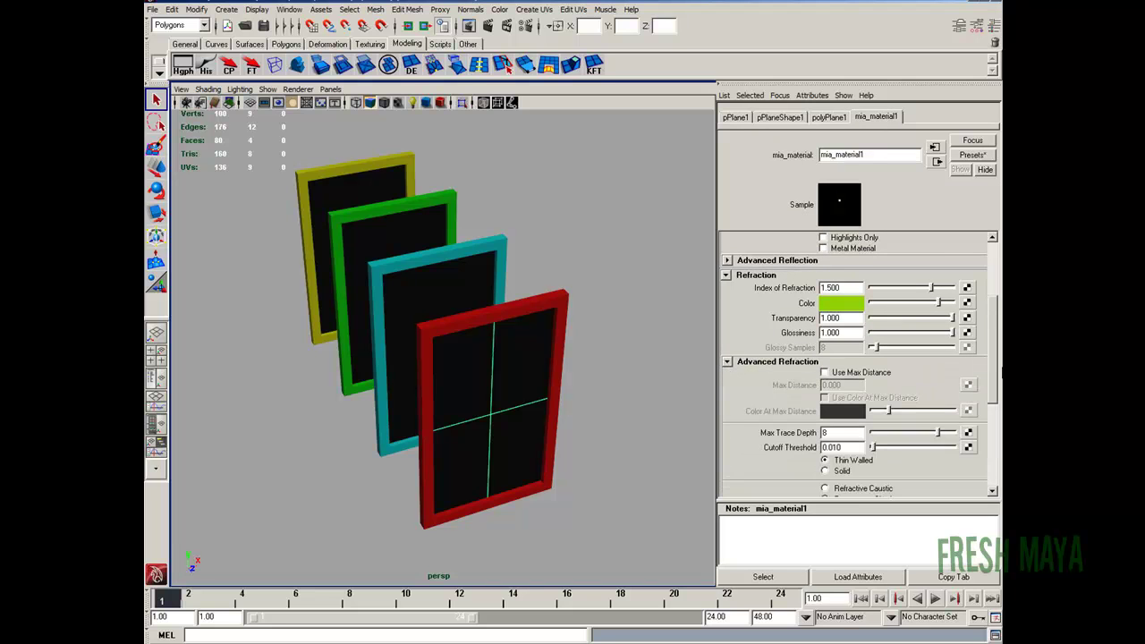
drag(995, 345, 995, 376)
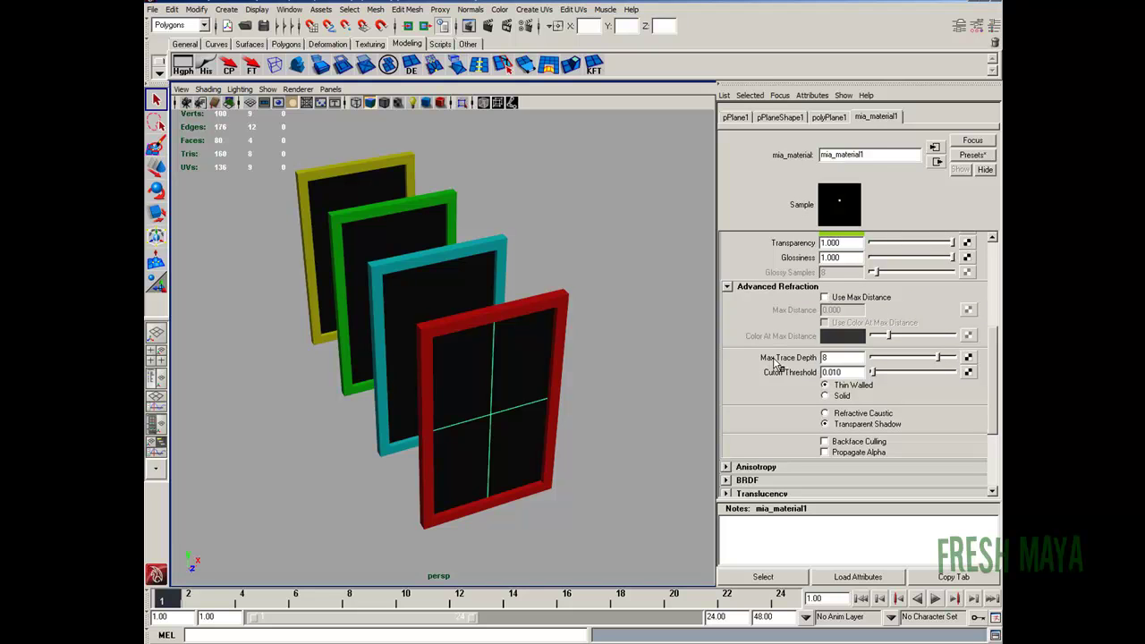
double_click(837, 358)
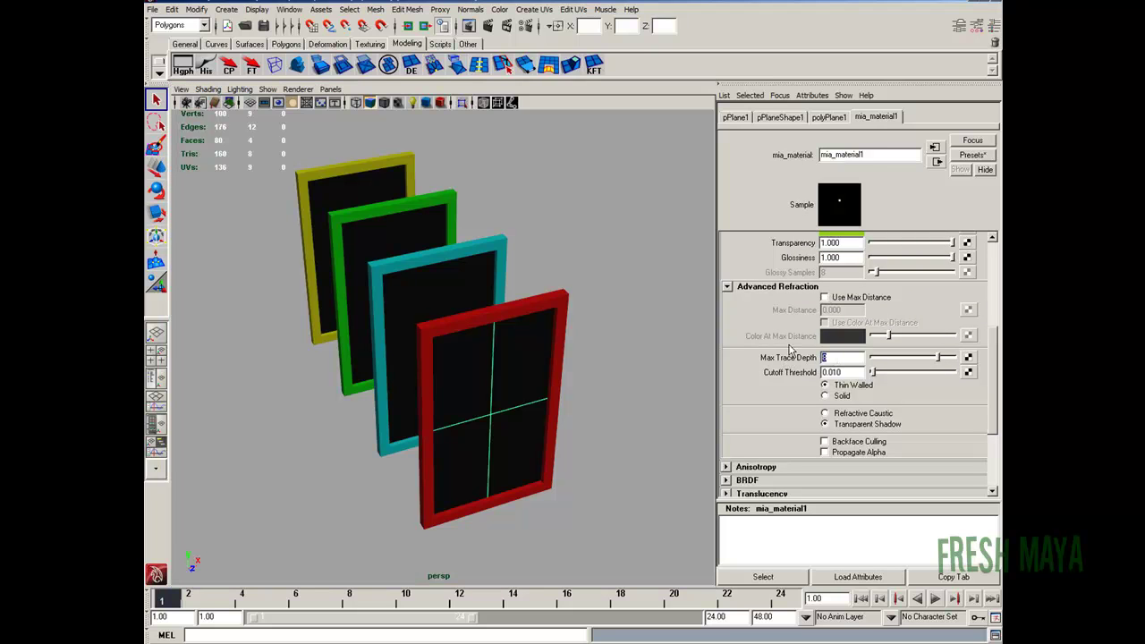
text(1)
key(Return)
click(490, 25)
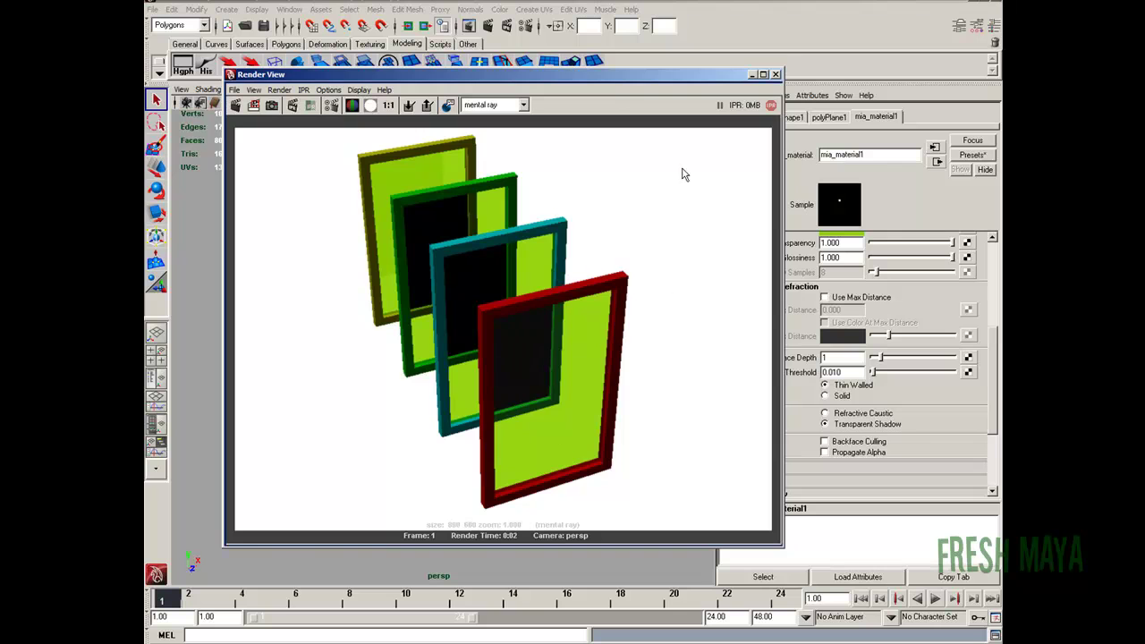
click(776, 75)
Set the raytracing Refractions to 2 in the mental ray quality settings and render the perspective view again.
click(525, 25)
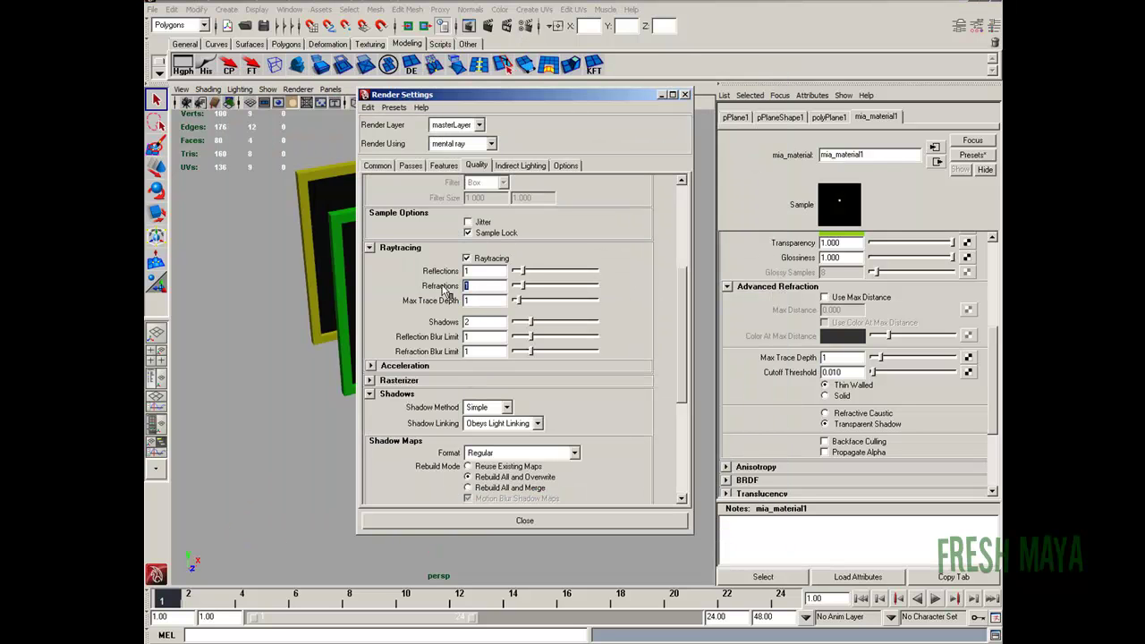
key(BackSpace)
text(2)
key(Tab)
click(524, 521)
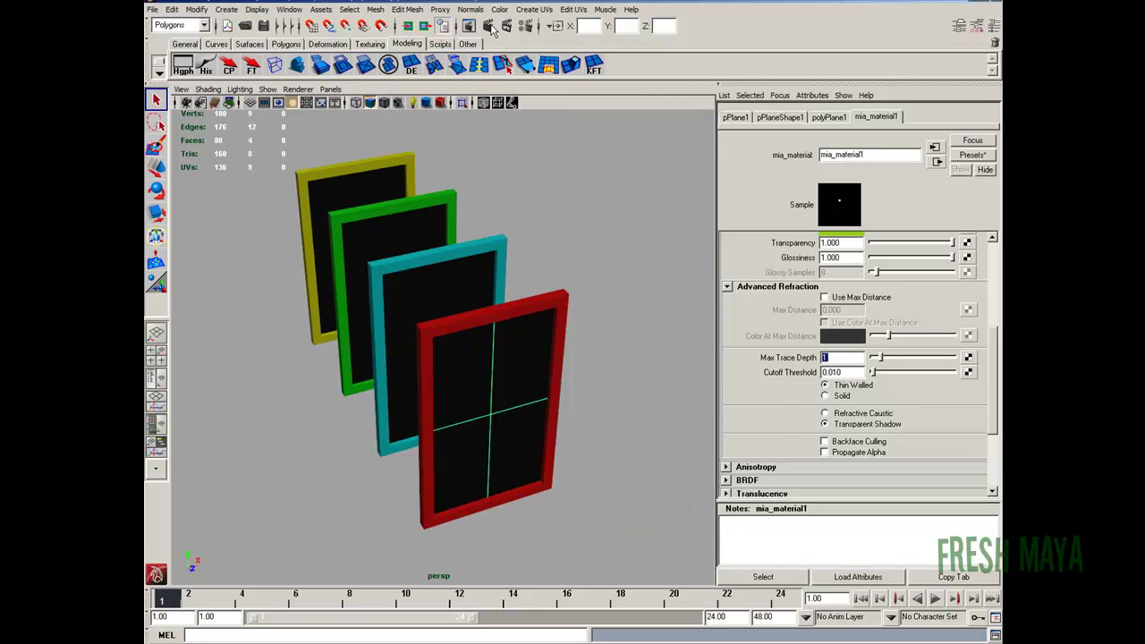
click(488, 25)
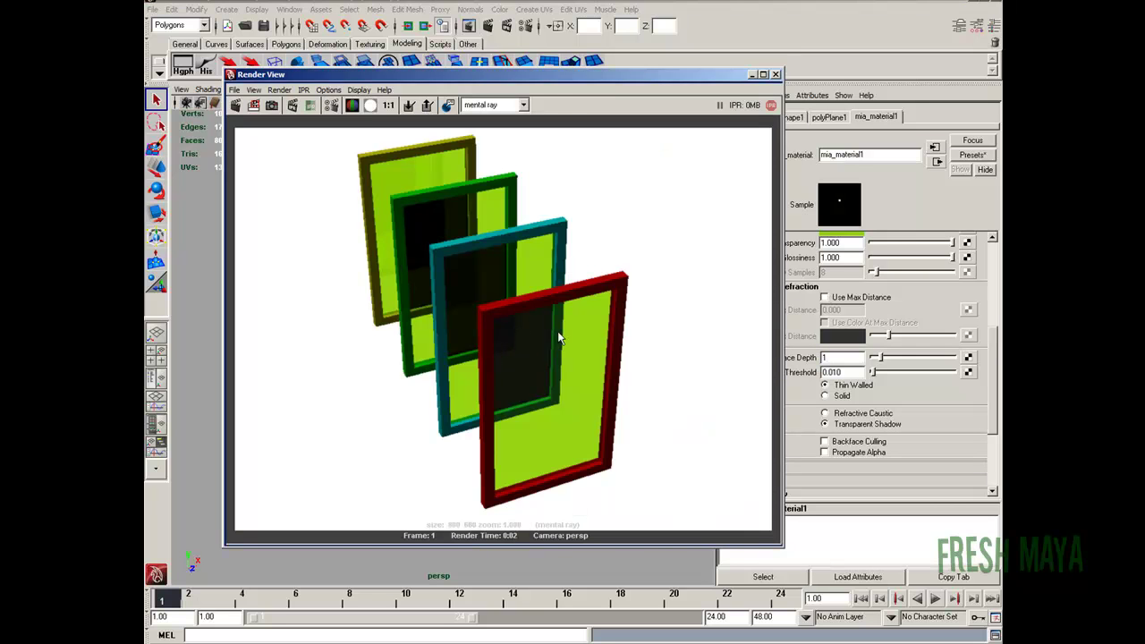
click(776, 75)
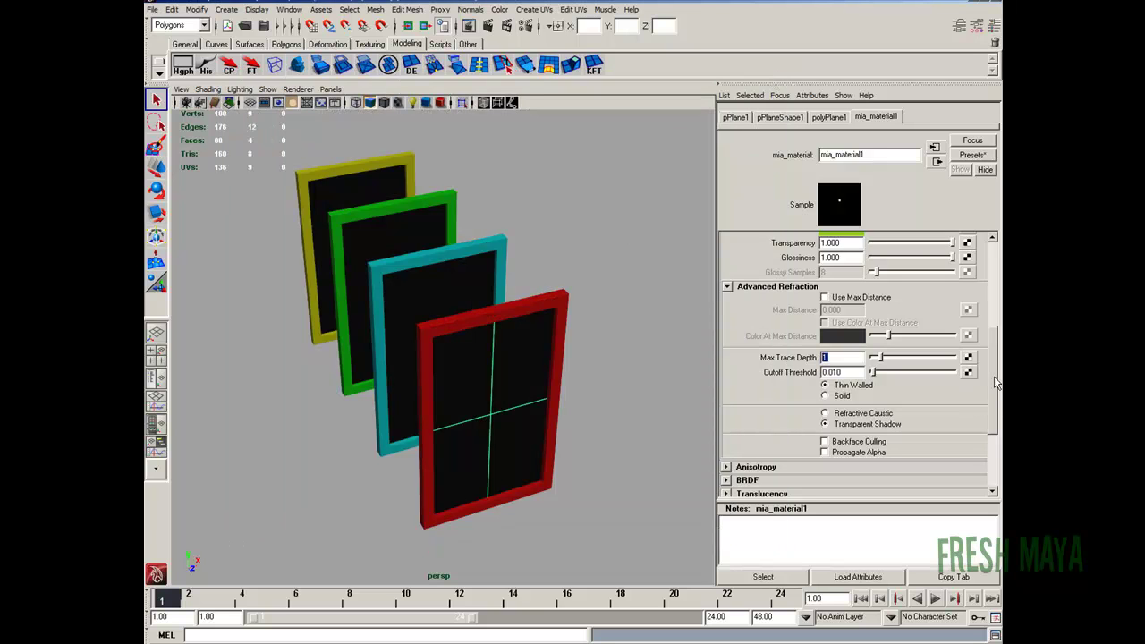
Set the glass material's refraction Max Trace Depth to 2 and render the perspective view.
text(2)
key(Return)
click(484, 26)
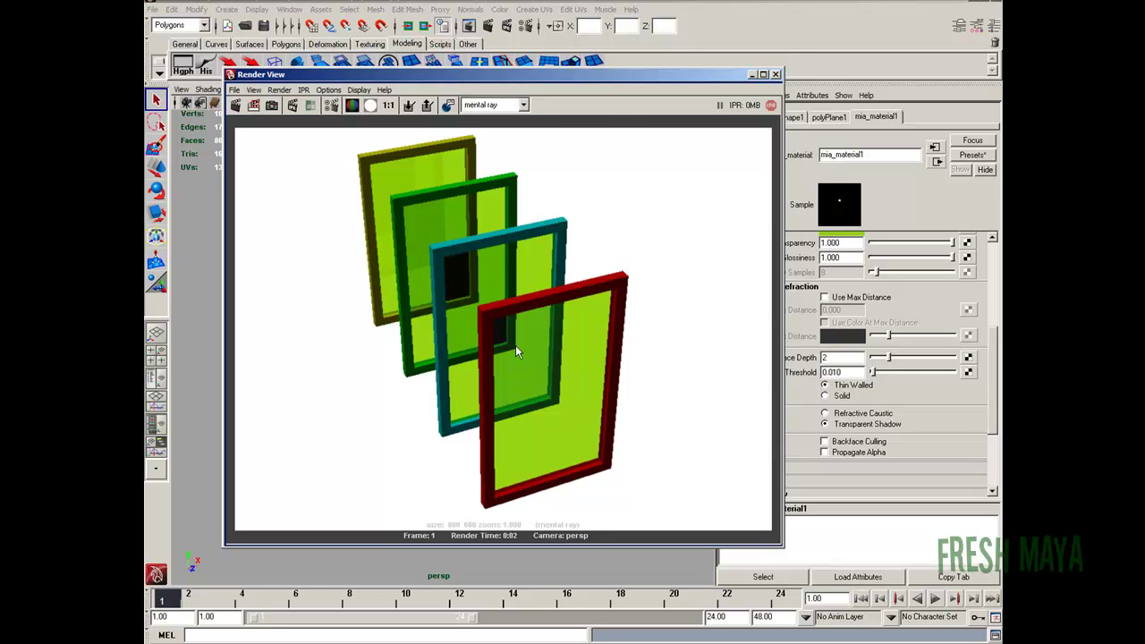
click(775, 74)
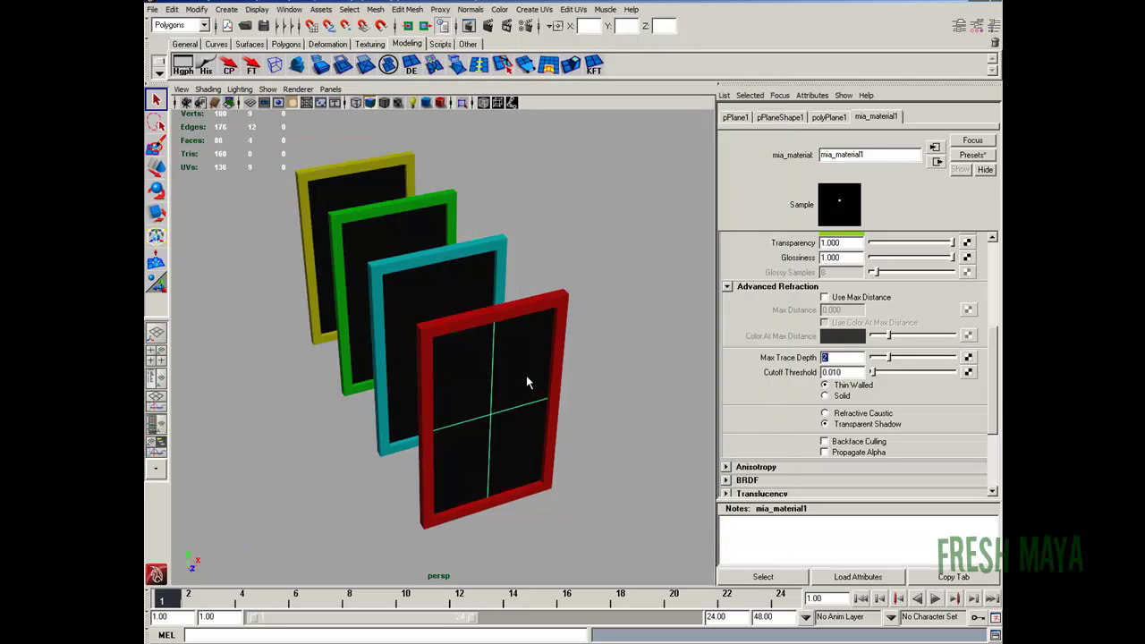
Set the glass material's refraction Max Trace Depth to 3.
double_click(833, 356)
text(3)
key(Return)
Set the raytracing Refractions to 3 in the render settings and render the perspective view.
click(517, 25)
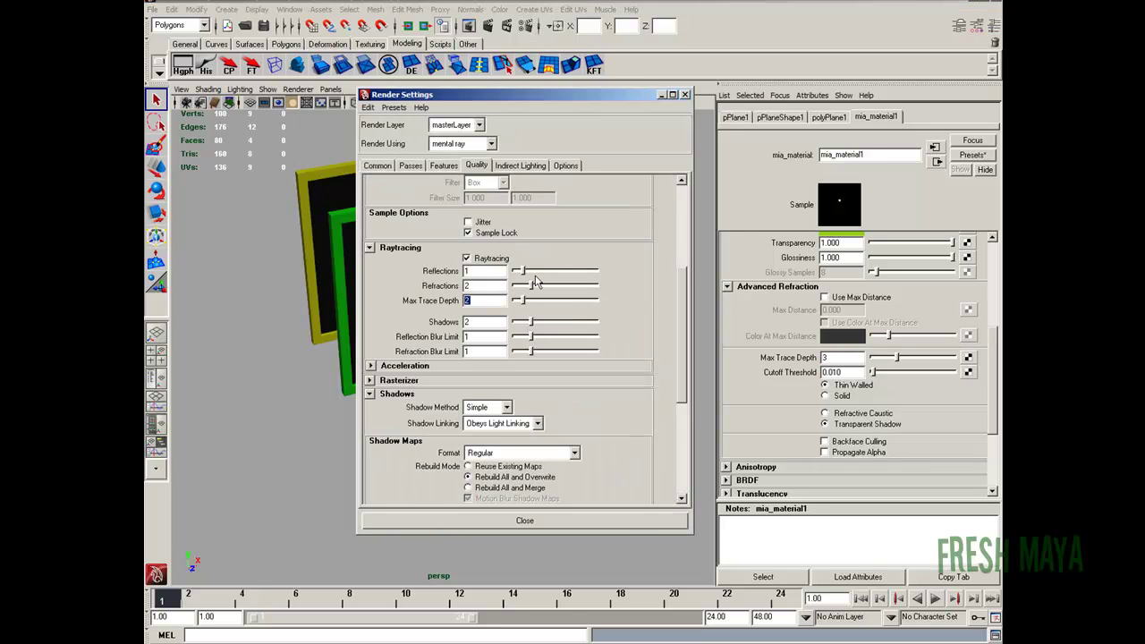
key(shift+Tab)
text(3)
key(Return)
click(525, 520)
click(506, 26)
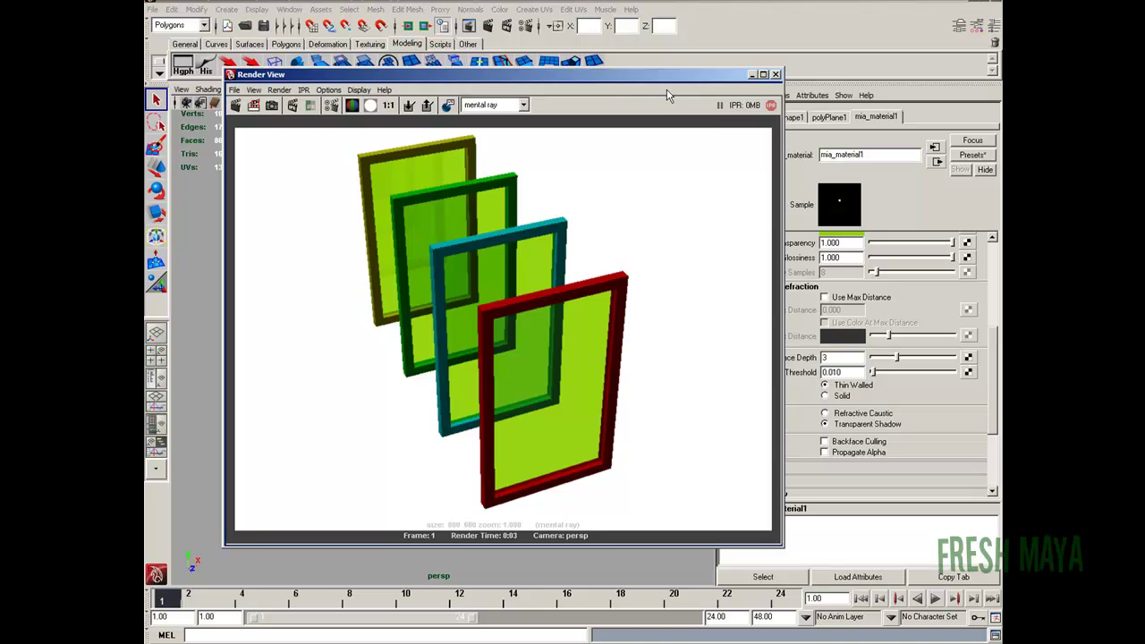
click(775, 74)
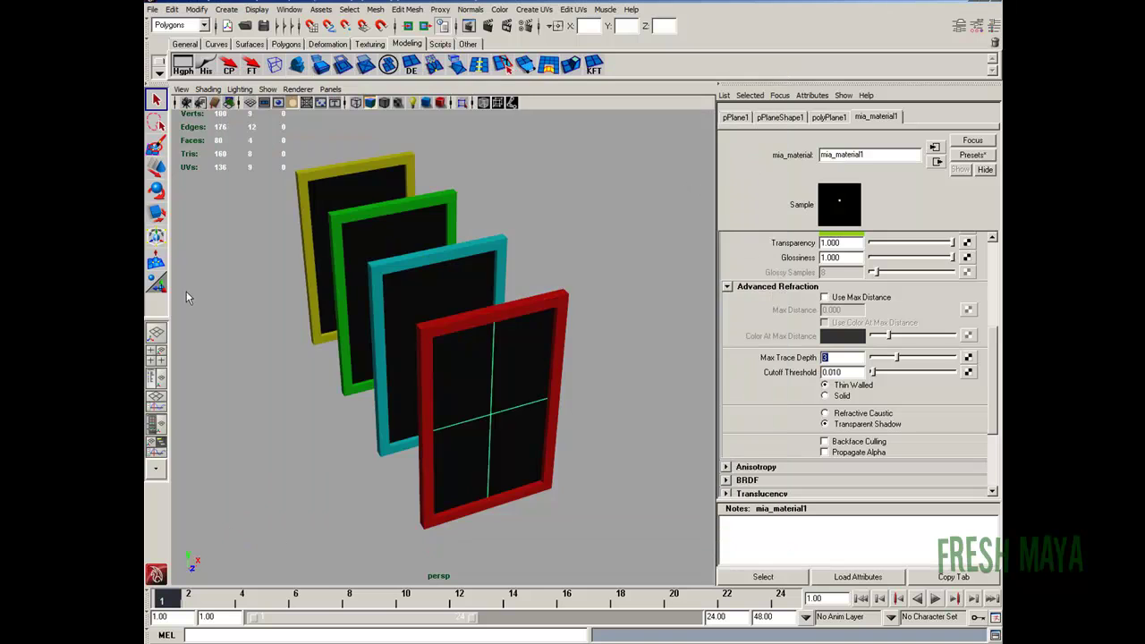
Switch to the front view, hide its grid, and render the stacked panes from there.
click(156, 356)
key(space)
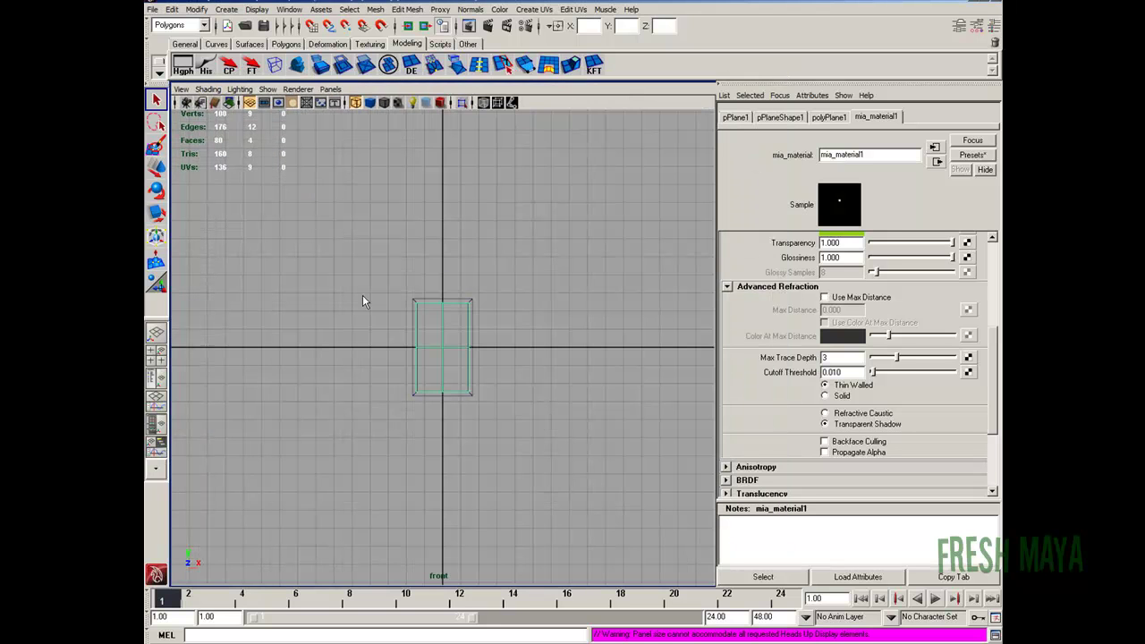
click(252, 103)
scroll(588, 402, up, 5)
scroll(491, 308, down, 2)
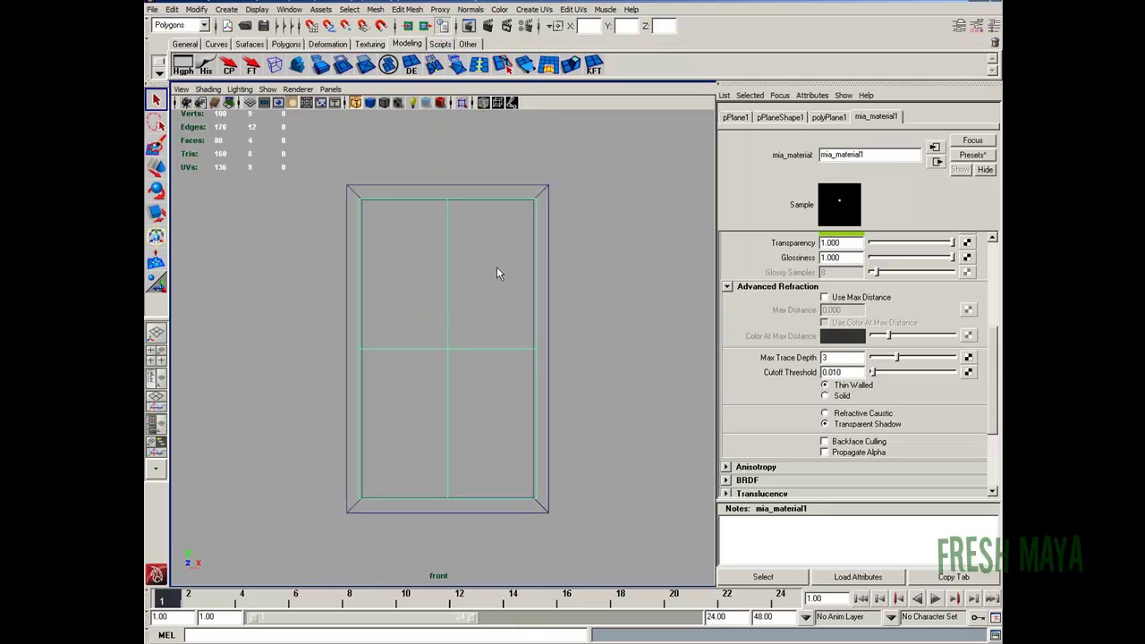
click(488, 26)
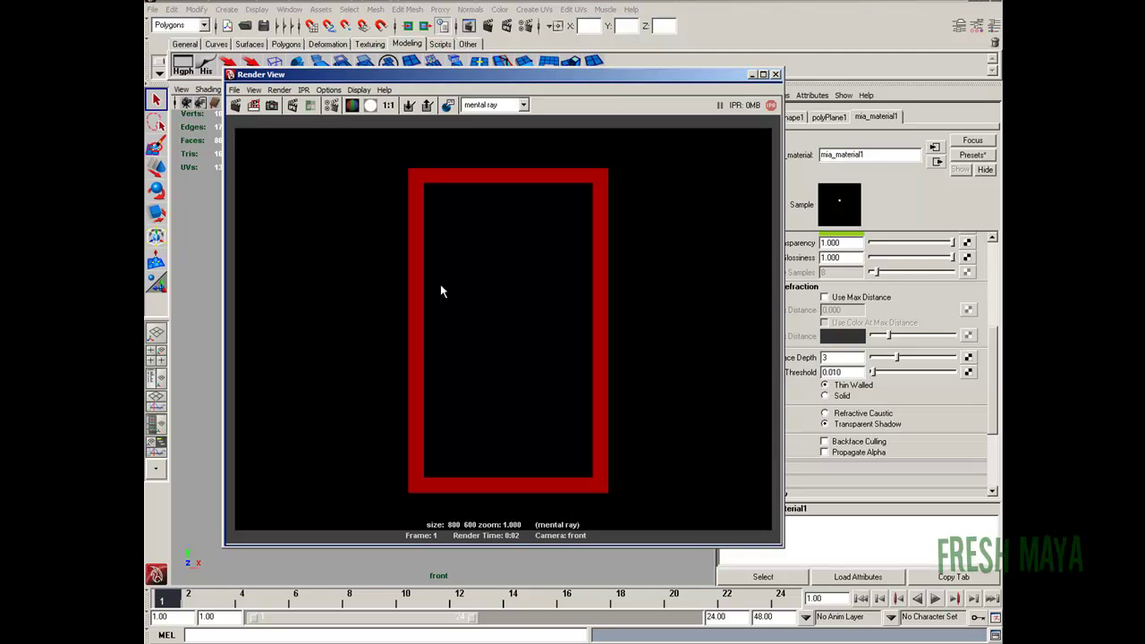
click(775, 74)
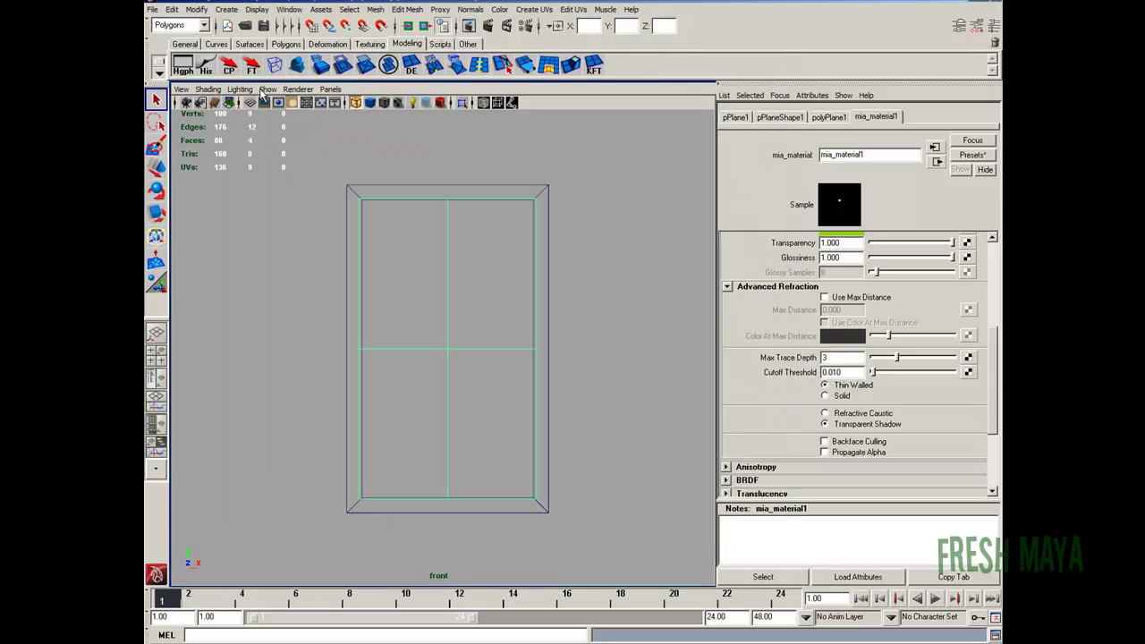
Change the front camera's environment background color to white and render the front view.
click(201, 103)
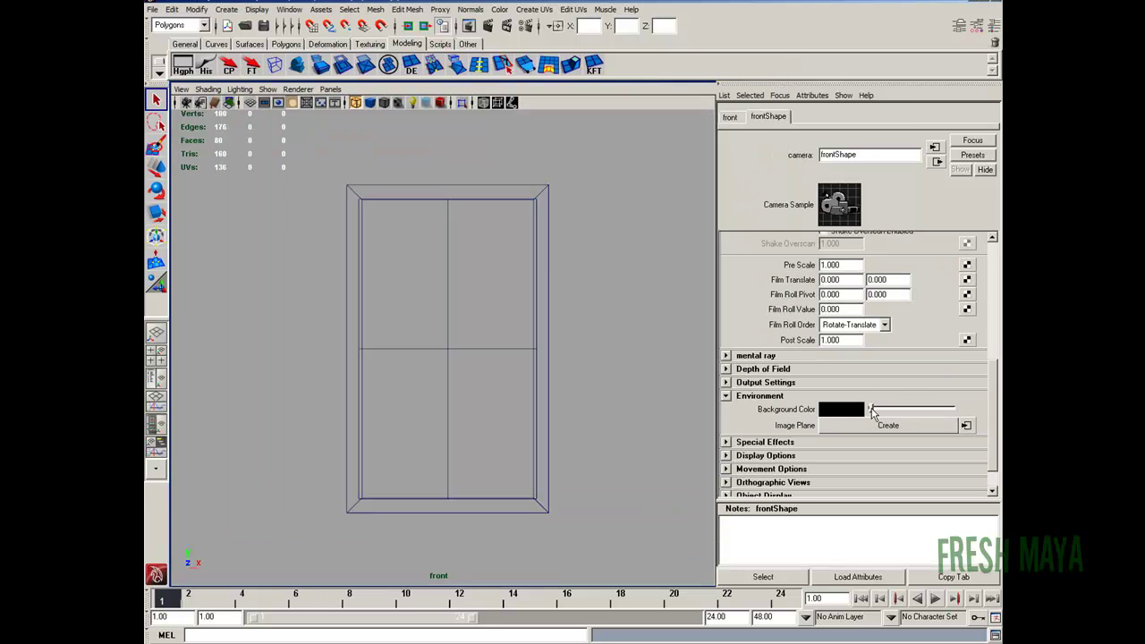
click(488, 25)
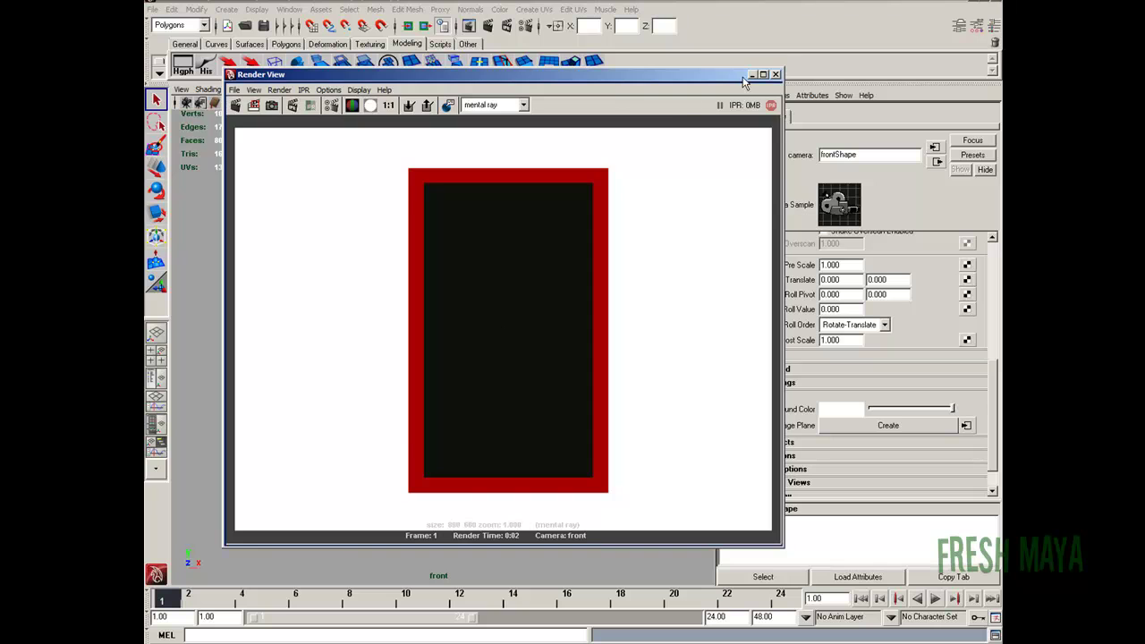
click(776, 75)
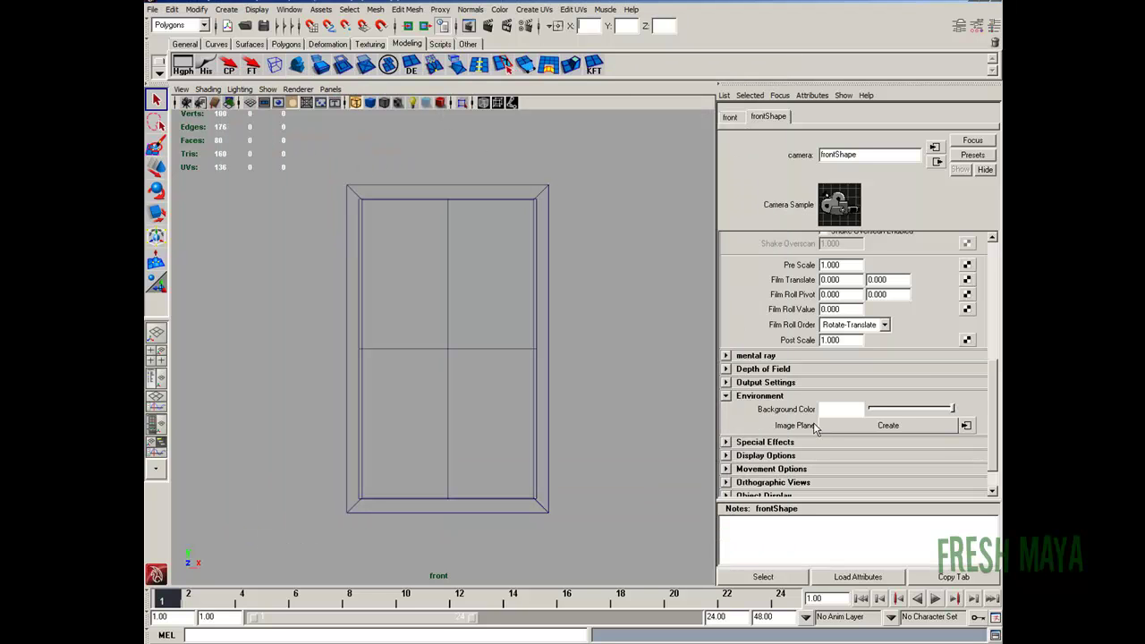
Display the front view shaded and set the glass material's refraction Max Trace Depth to 4.
click(465, 255)
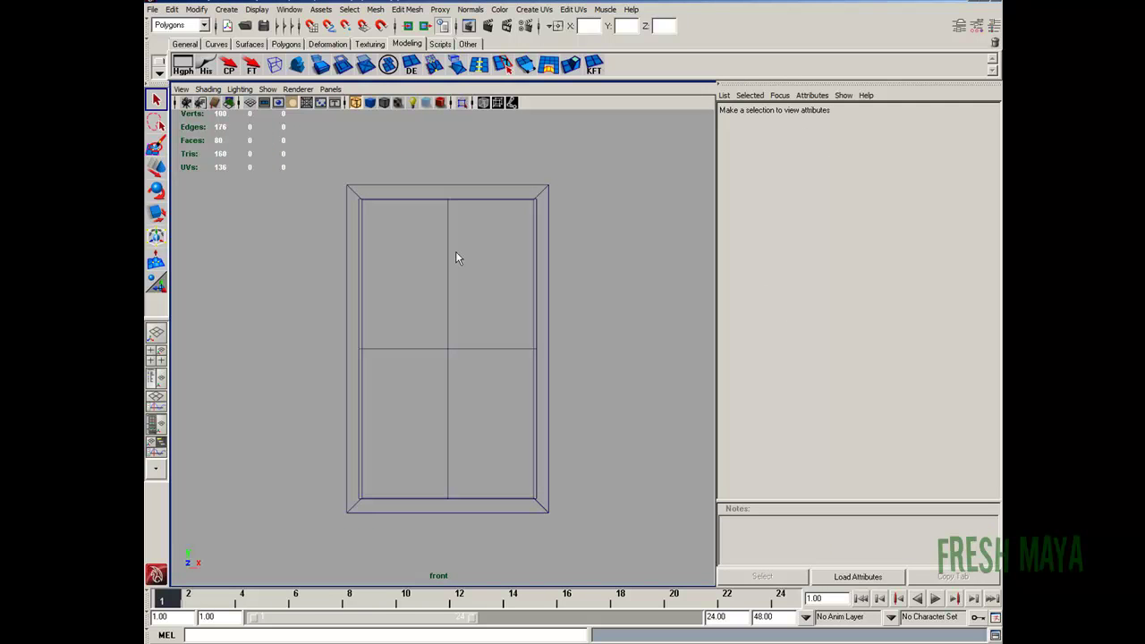
key(5)
click(456, 255)
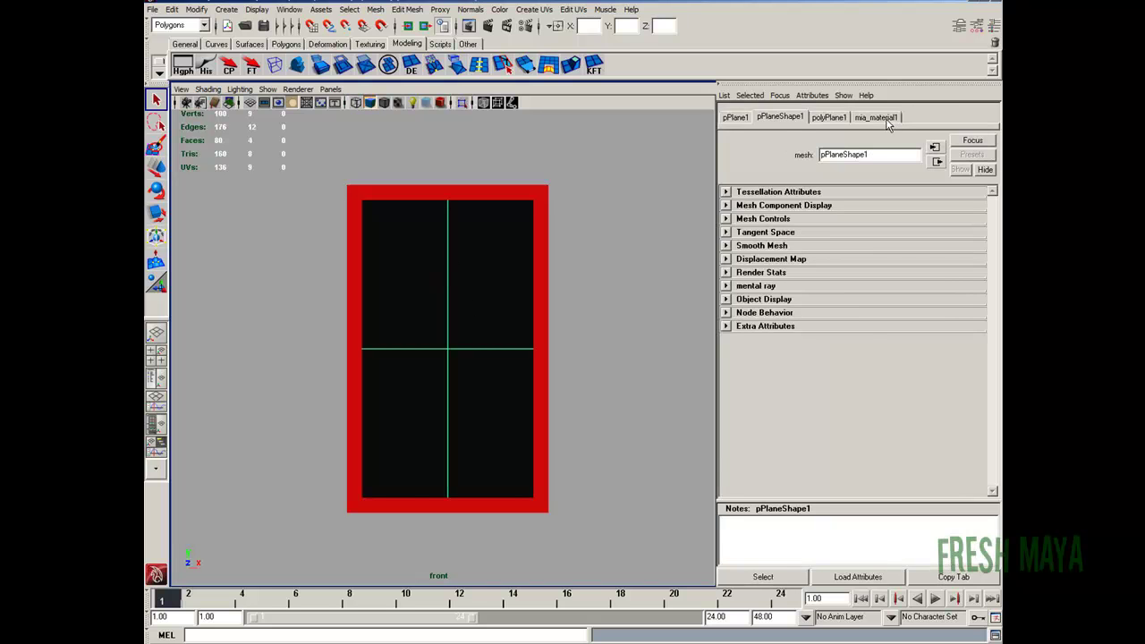
click(876, 118)
scroll(895, 358, up, 1)
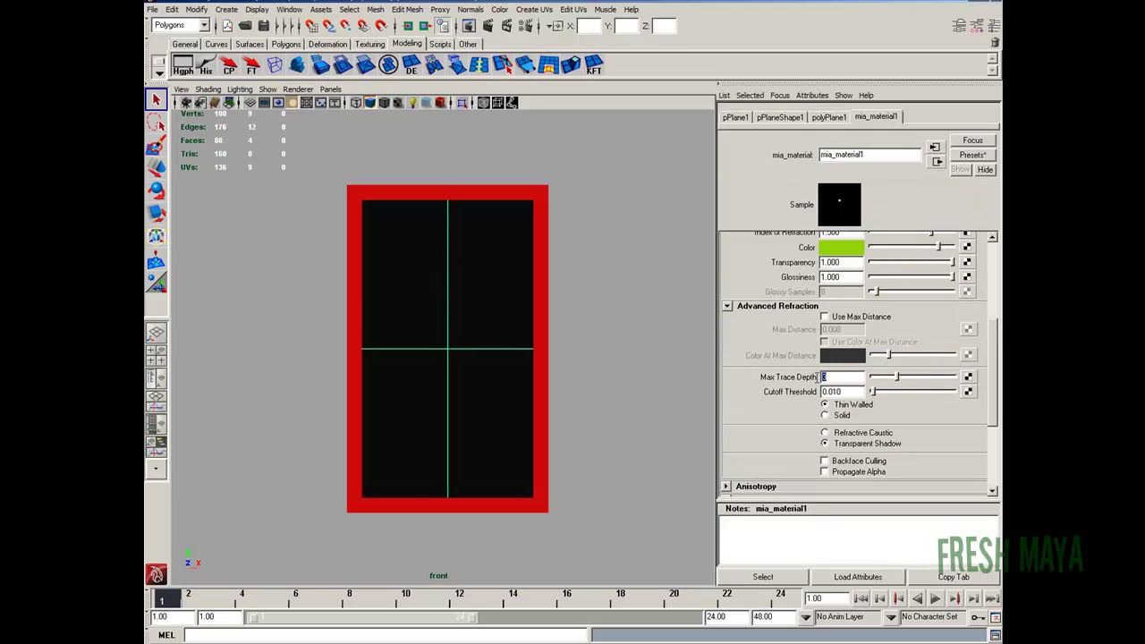
text(4)
key(Return)
Set the raytracing Refractions and Max Trace Depth to 4 in the render settings and render the front view.
click(525, 27)
double_click(466, 285)
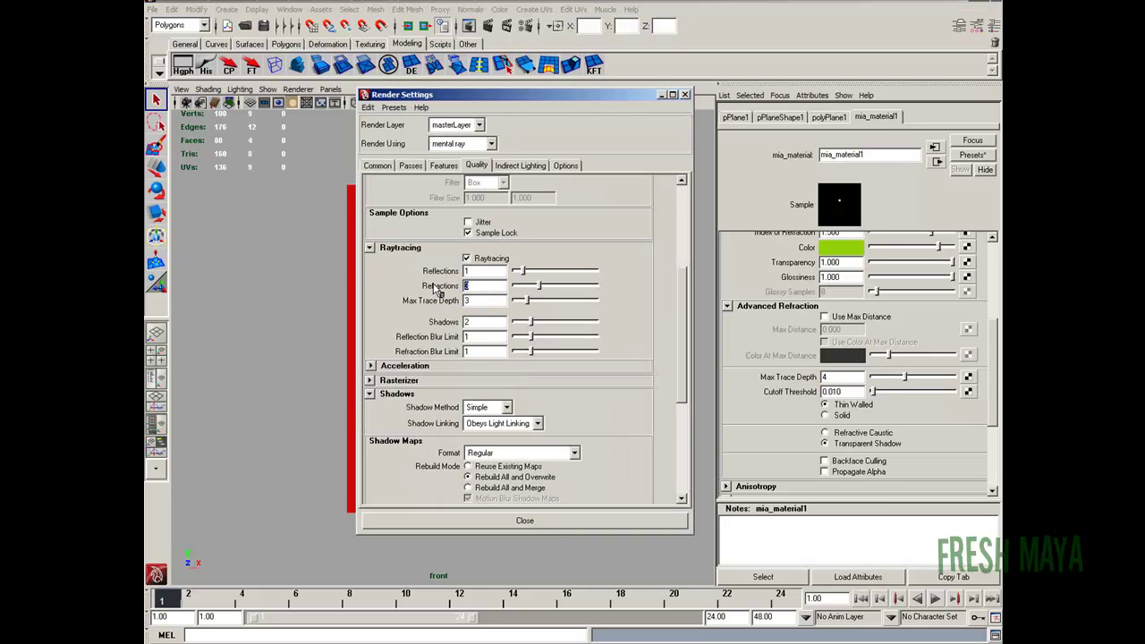
text(4)
key(Tab)
text(4)
click(519, 518)
click(468, 25)
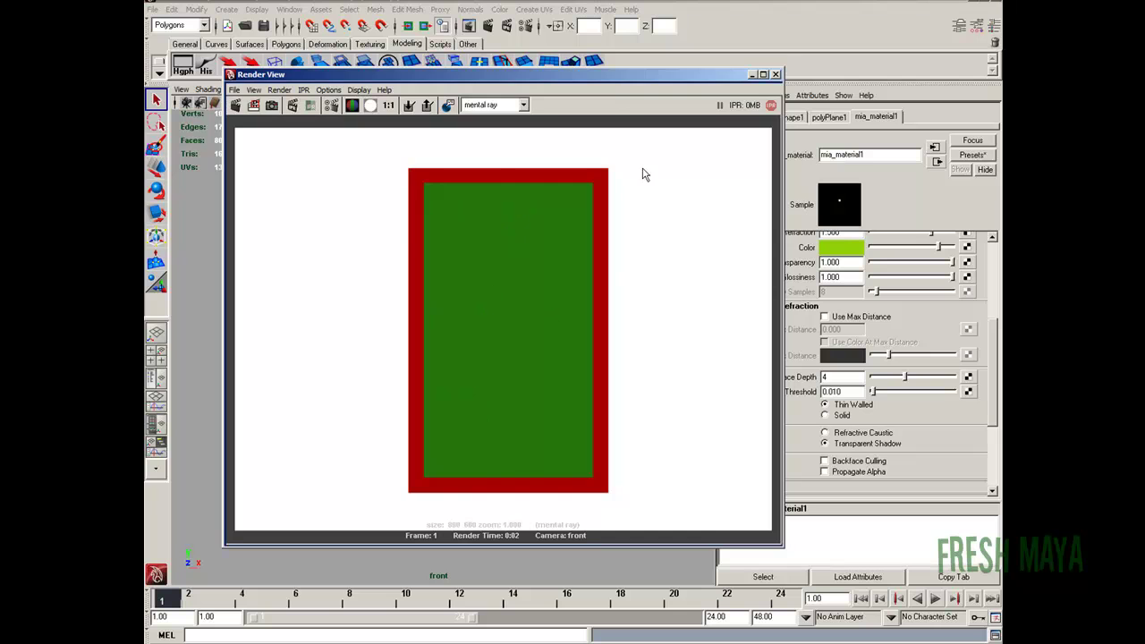
click(775, 75)
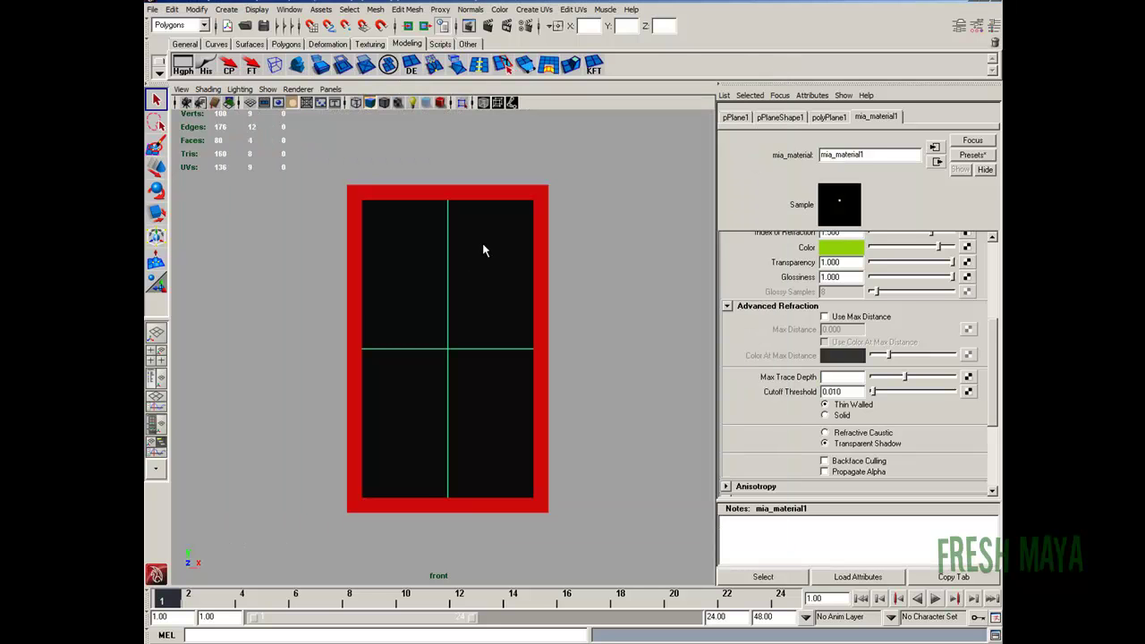
Return to the perspective view, orbit to a more frontal angle on the panes, and render it.
click(155, 333)
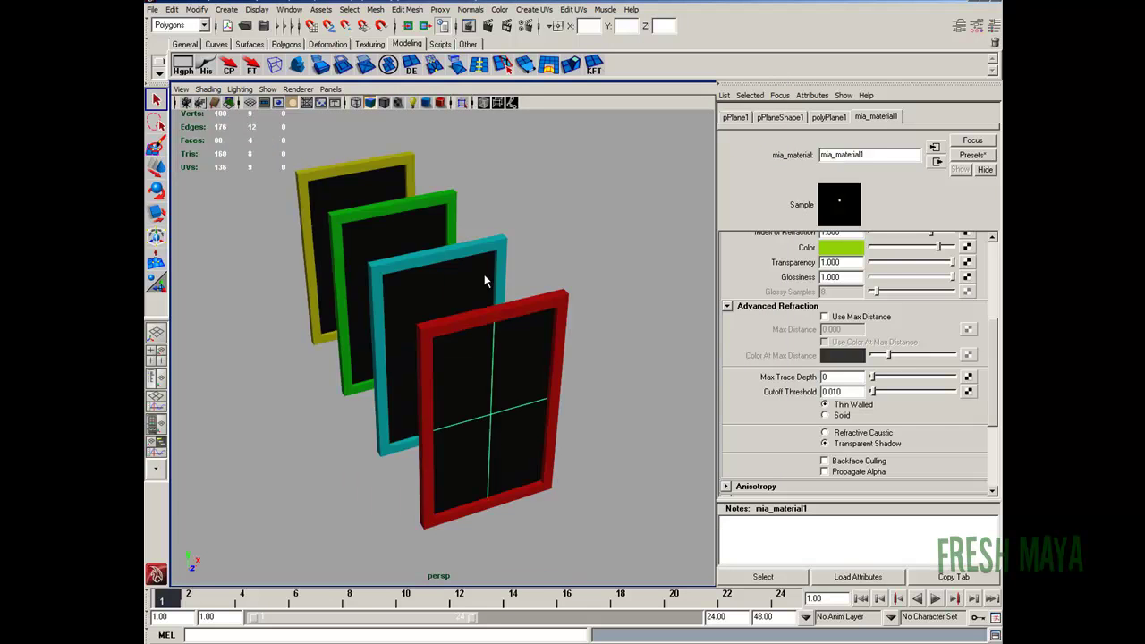
alt+drag(461, 222, 435, 202)
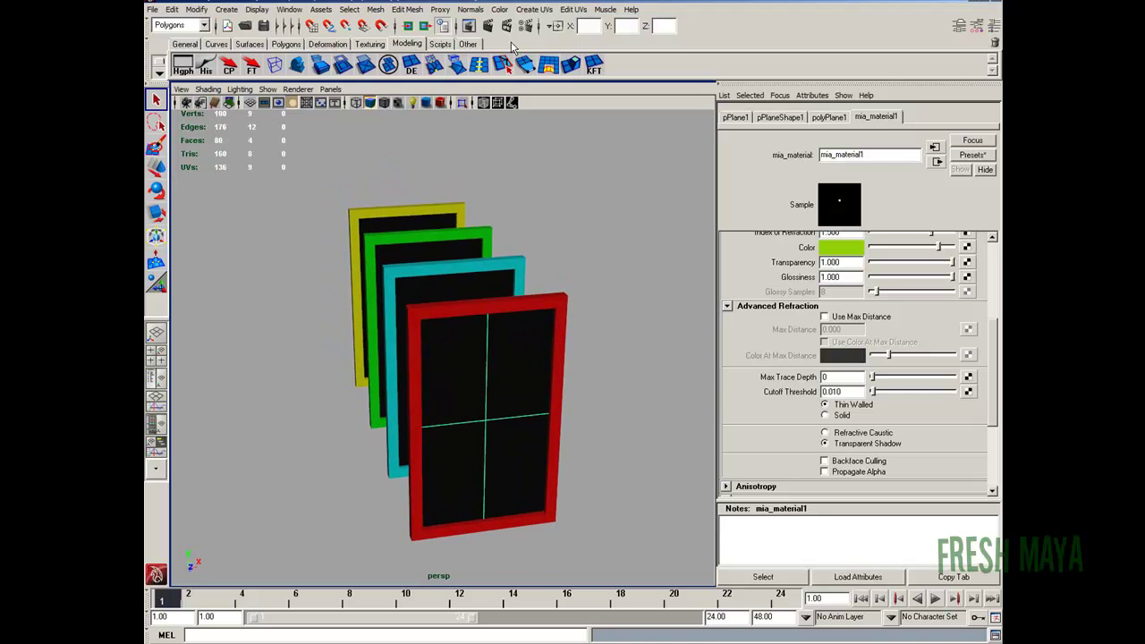
click(485, 27)
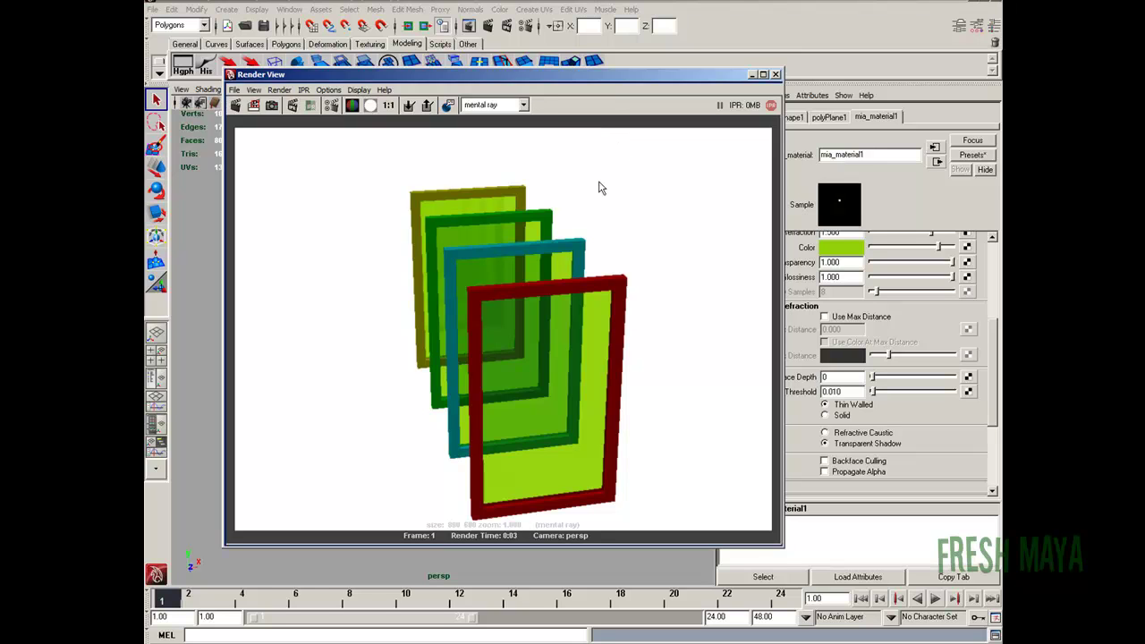
click(776, 74)
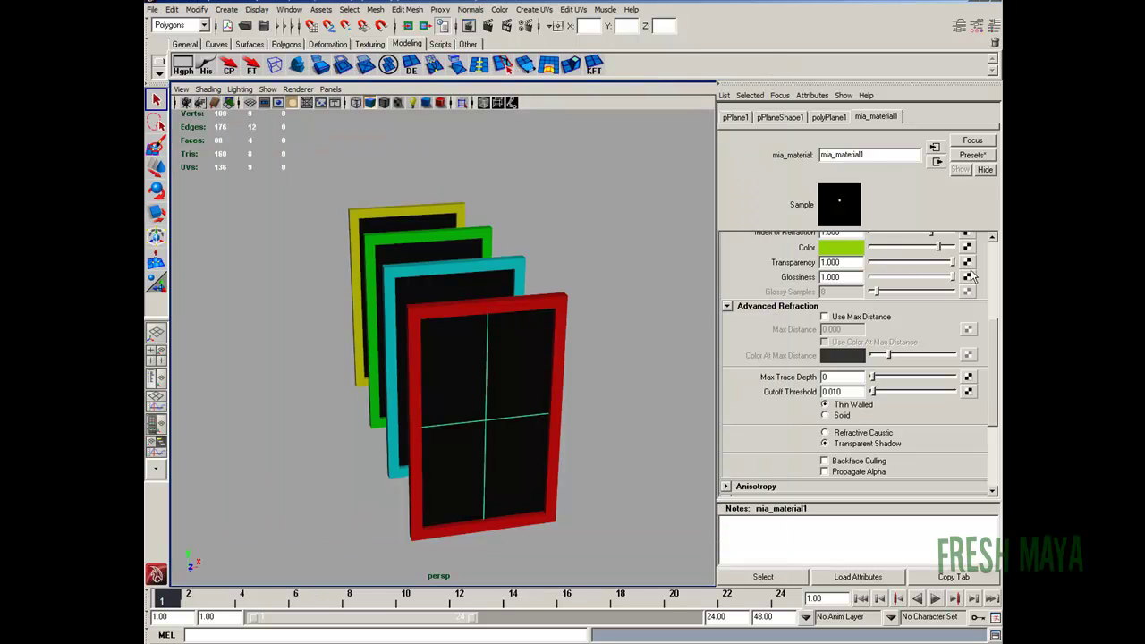
Darken the glass material's refraction color to a dark olive green and render the perspective view.
scroll(994, 325, up, 3)
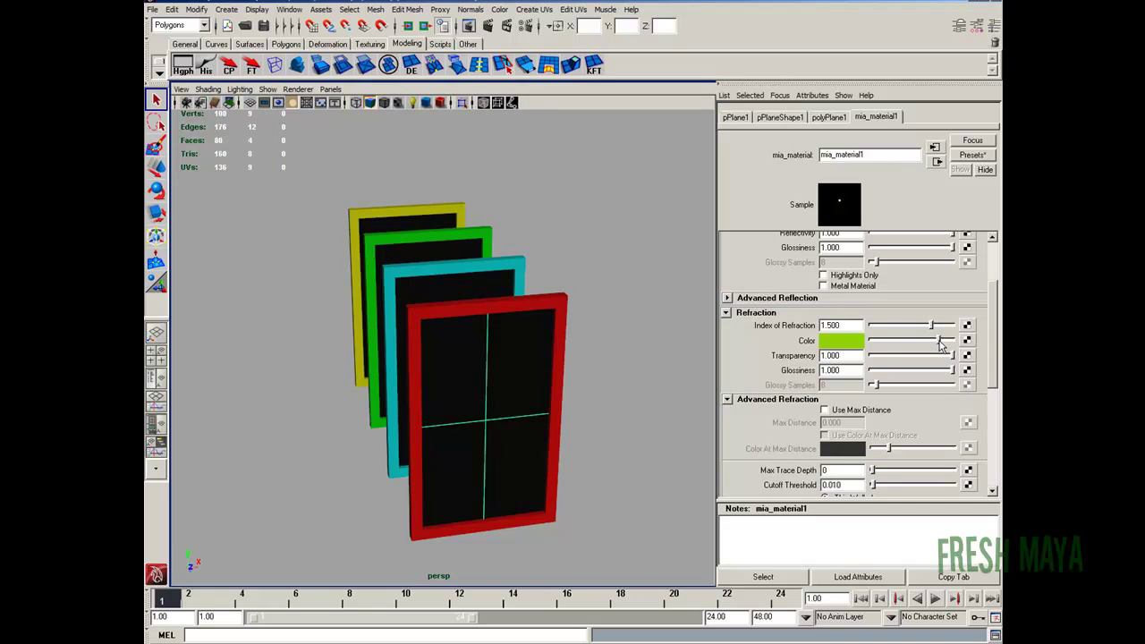
drag(941, 346, 903, 348)
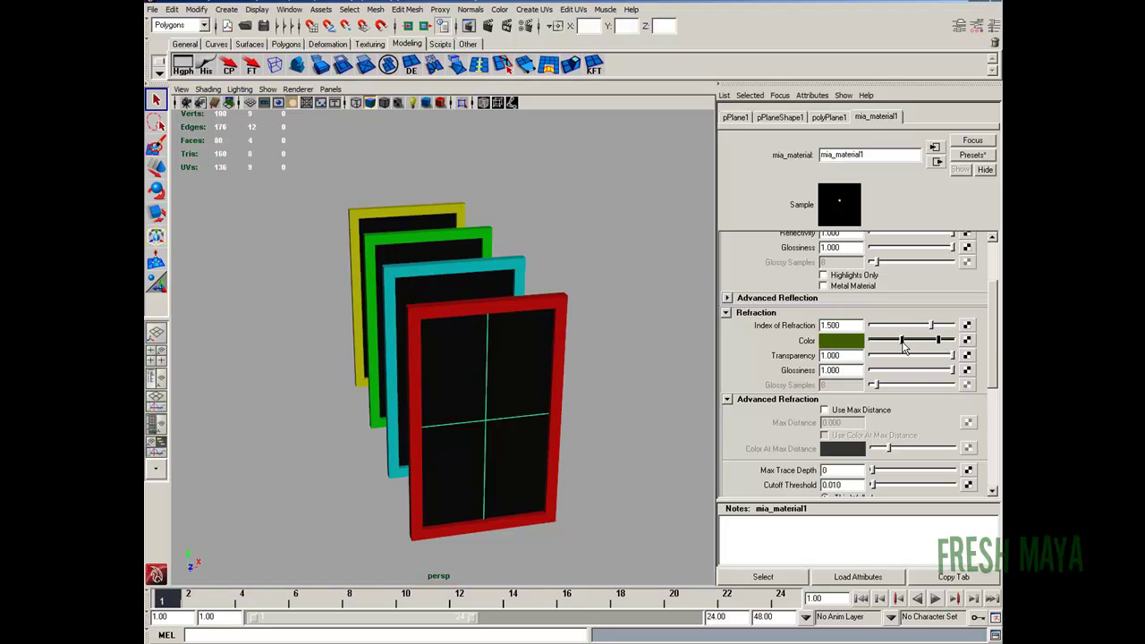
click(488, 25)
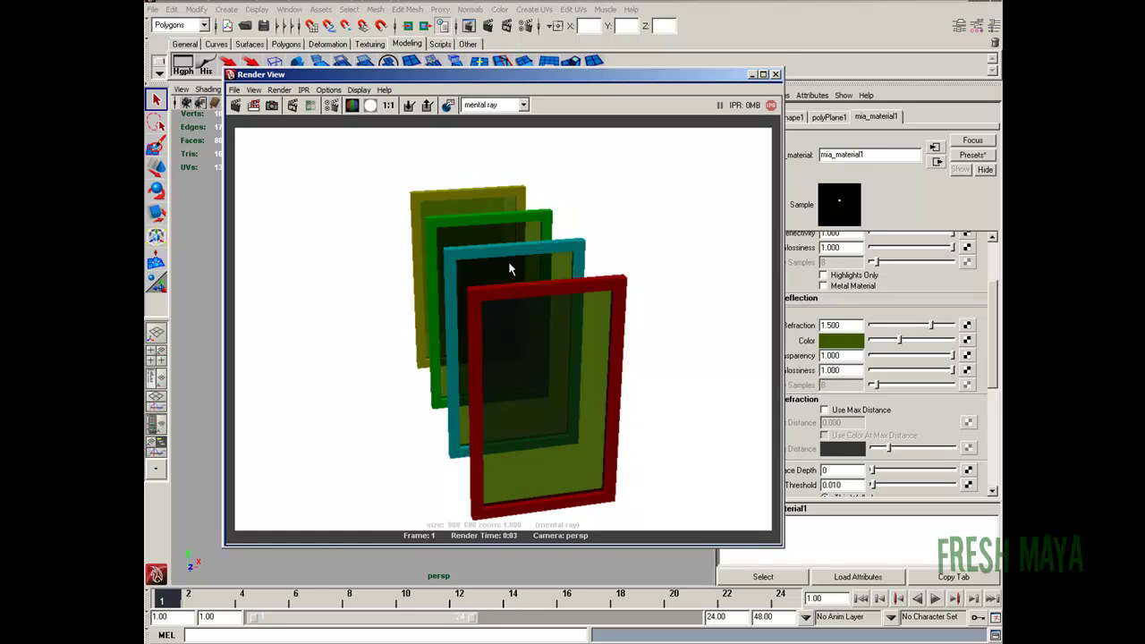
Close the render, put all glass panes and frames on a new display layer, and hide that layer.
click(775, 75)
scroll(586, 322, down, 2)
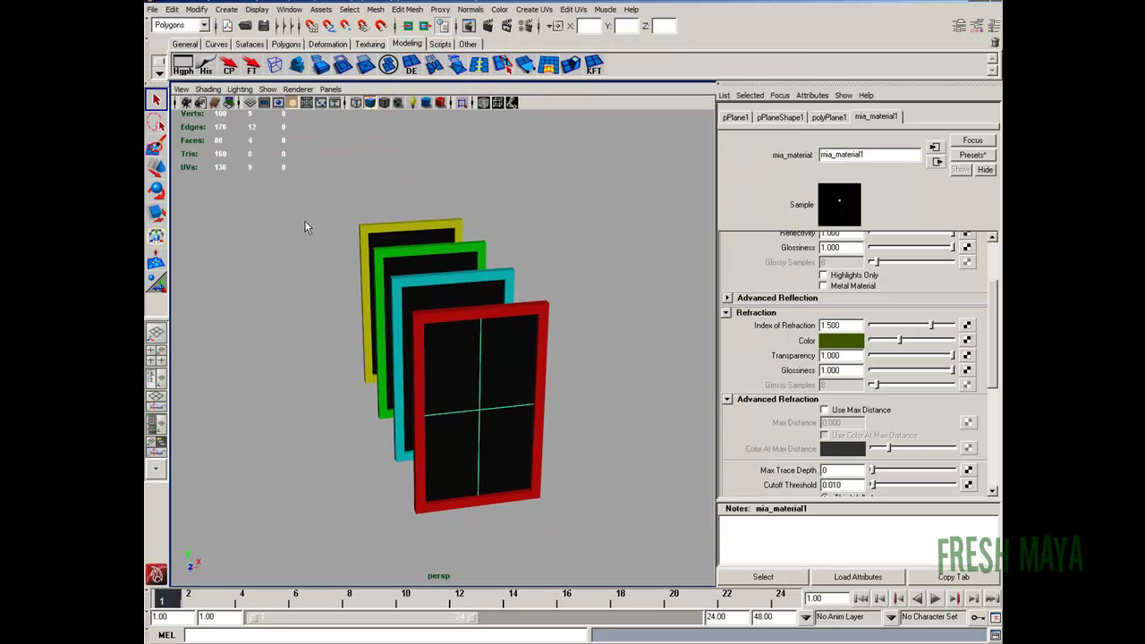
drag(305, 226, 552, 479)
click(991, 25)
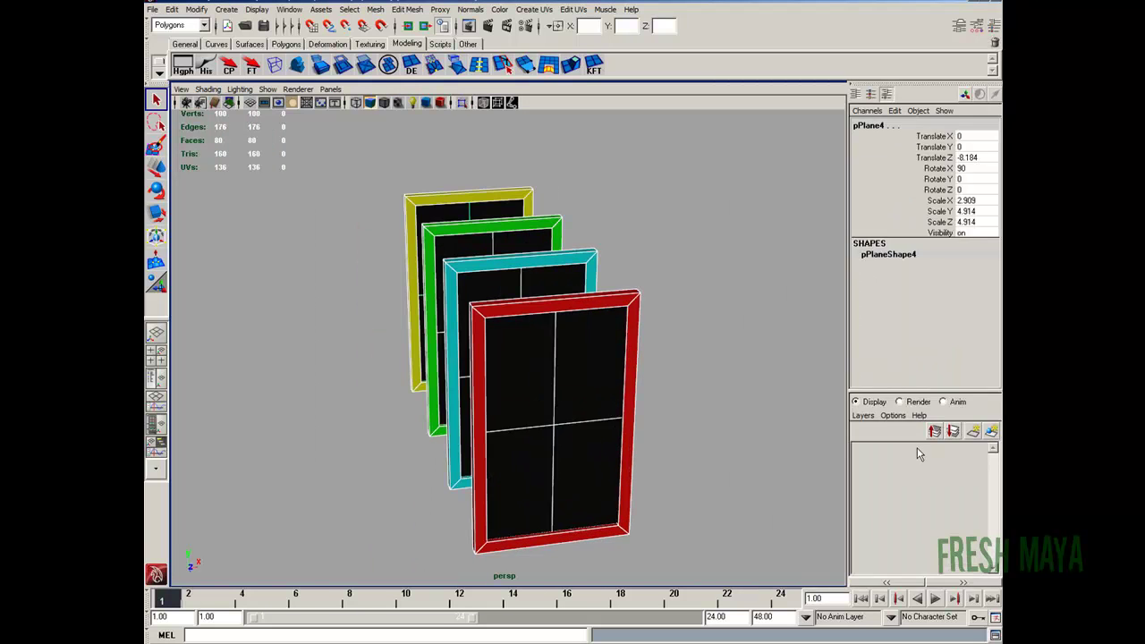
click(991, 433)
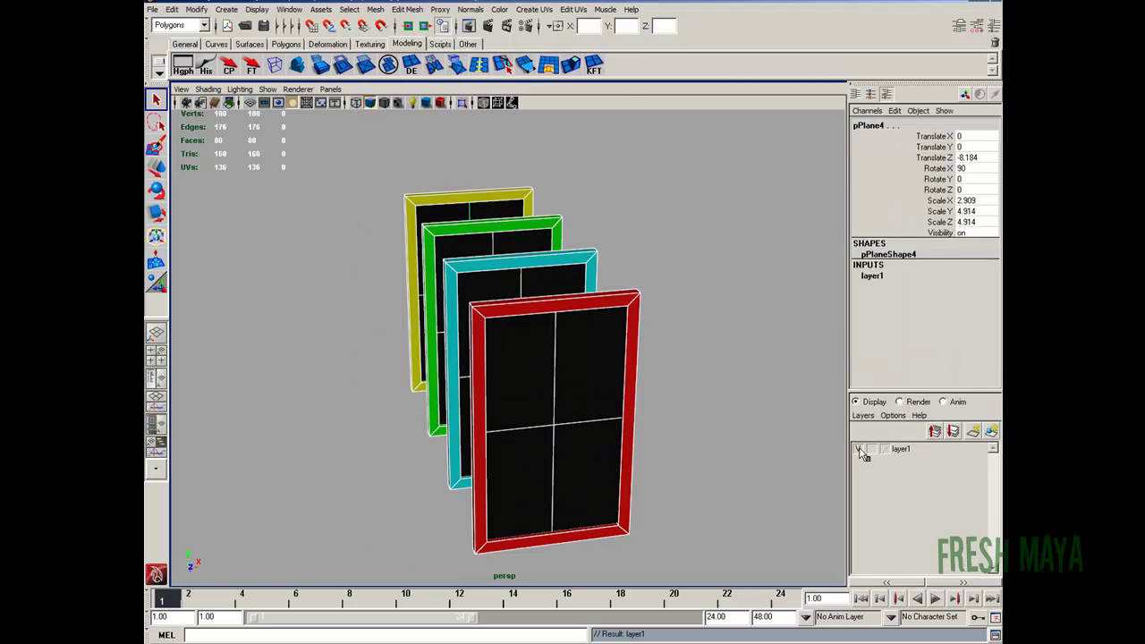
click(859, 449)
click(580, 298)
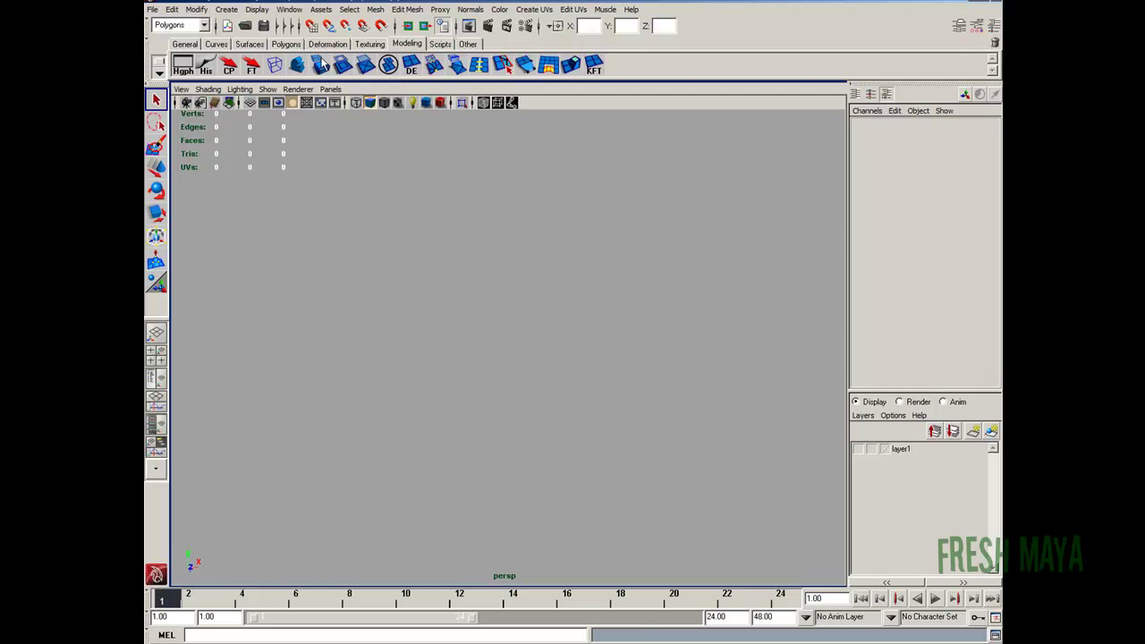
Create a polygon pipe at the origin and stretch it vertically to a Scale Y of about 2.456.
click(287, 43)
click(342, 65)
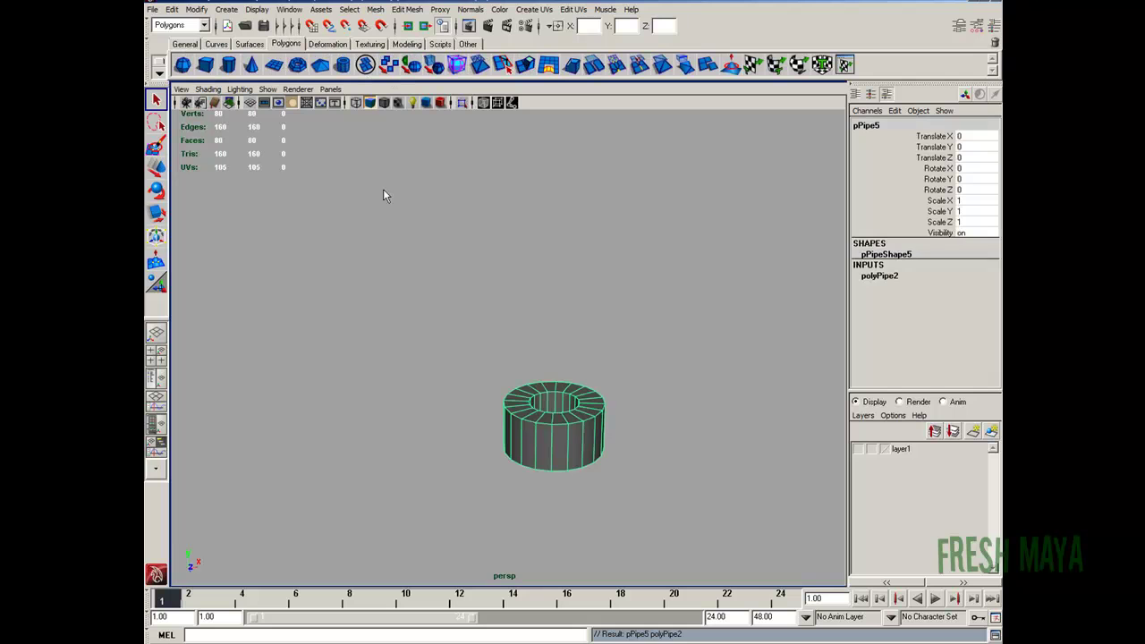
key(r)
drag(554, 368, 554, 276)
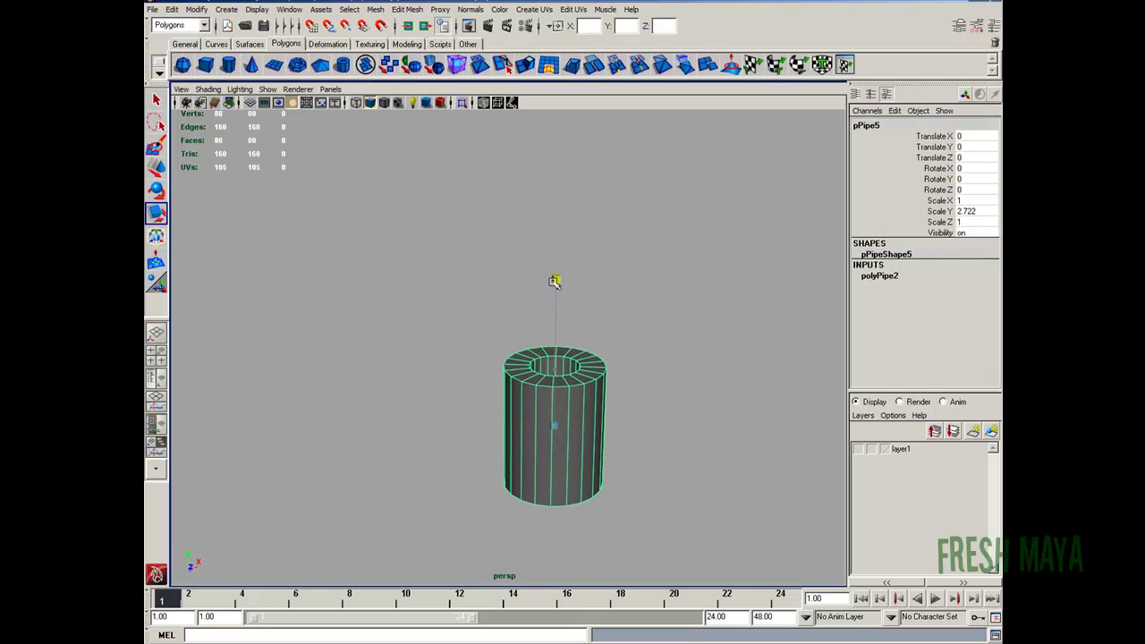
key(f)
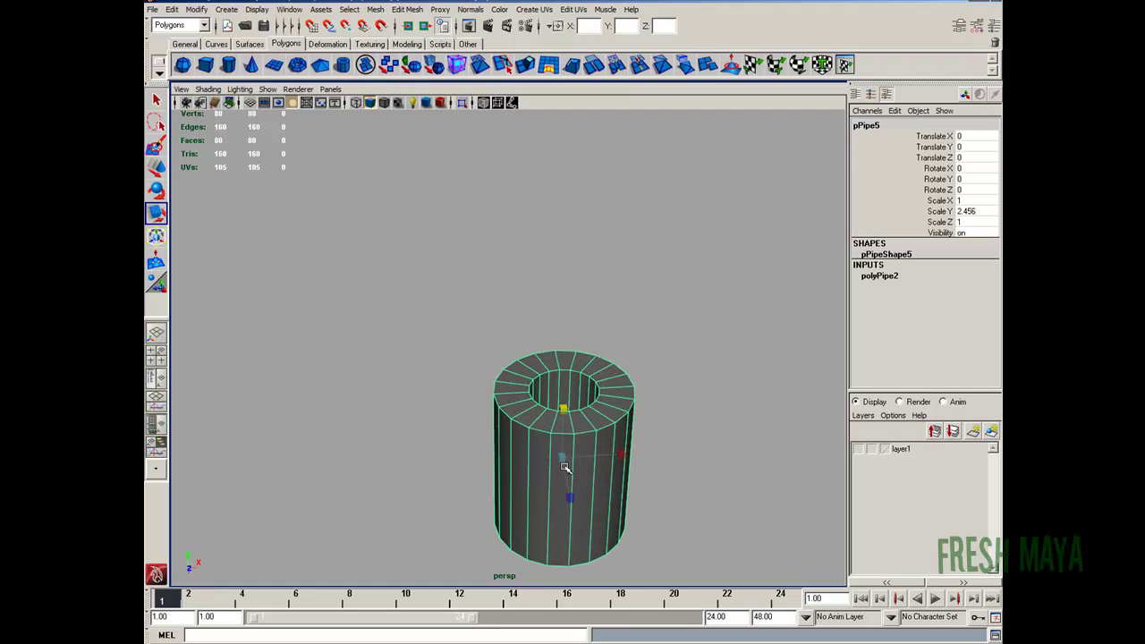
Thin the pipe's wall by setting its Thickness to 0.025.
alt+drag(515, 358, 516, 401)
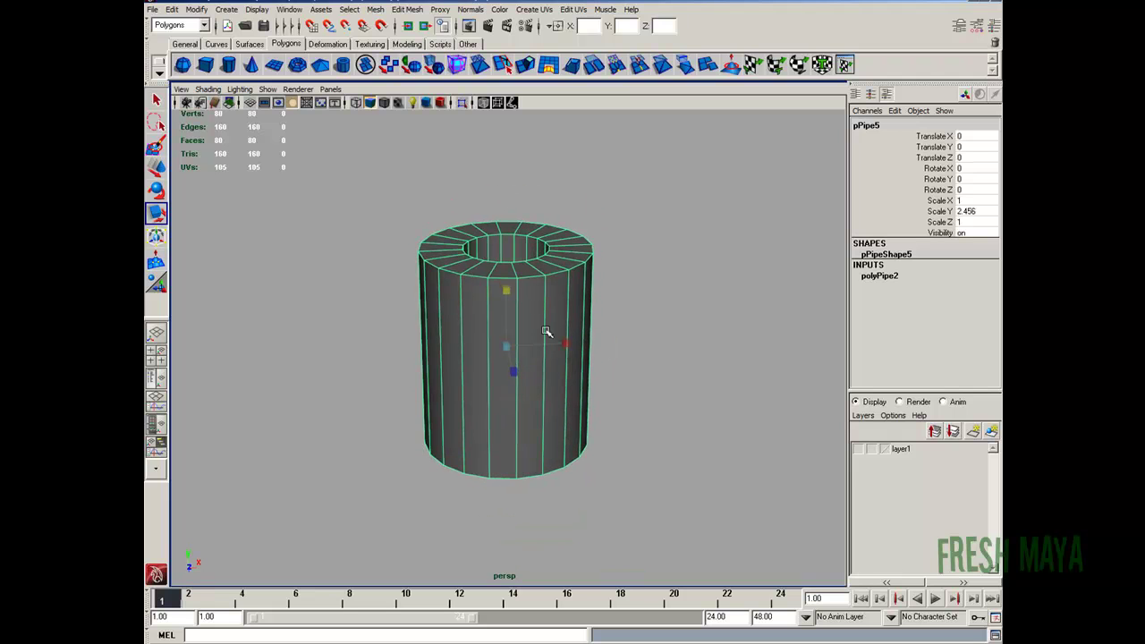
alt+drag(545, 332, 531, 343)
alt+drag(606, 327, 465, 335)
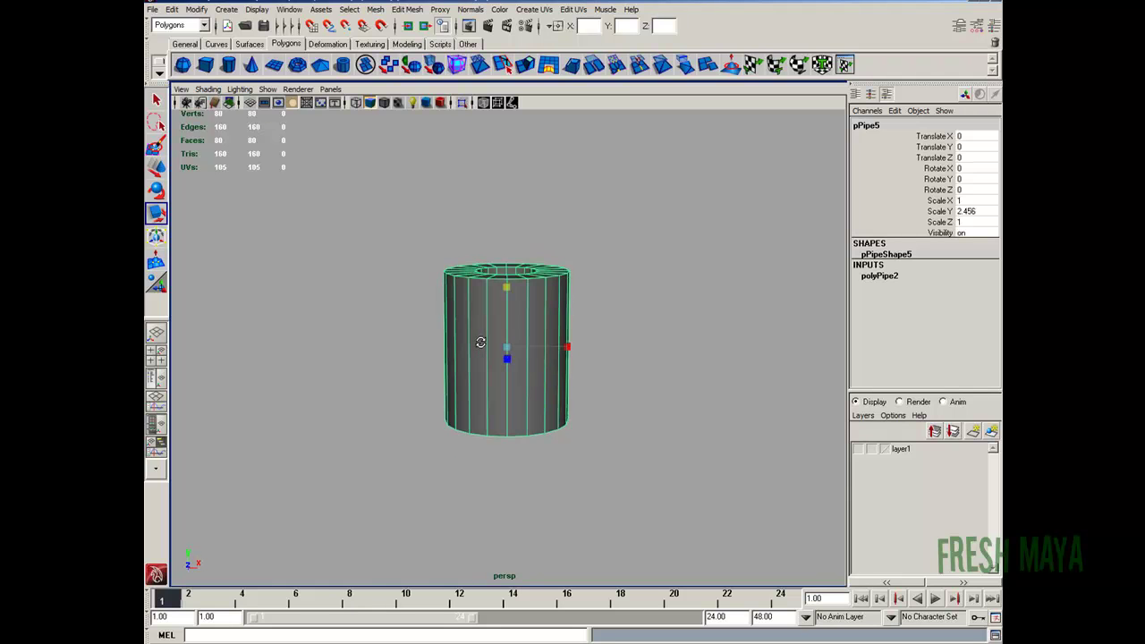
alt+drag(632, 447, 593, 378)
alt+right_drag(390, 429, 784, 321)
click(877, 277)
click(935, 308)
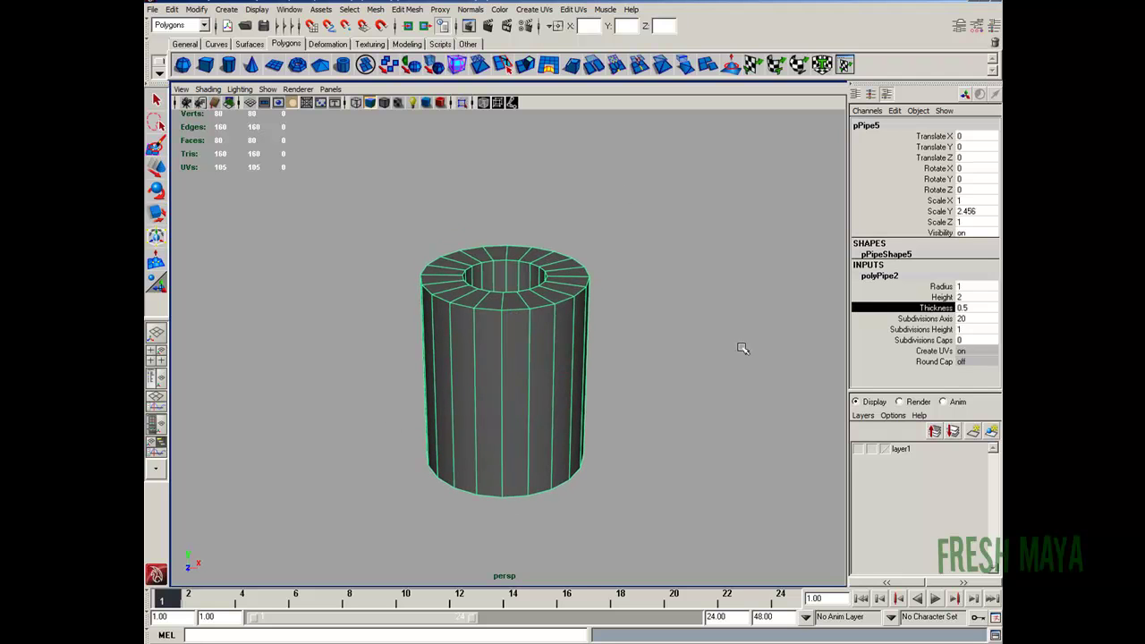
middle_drag(739, 348, 734, 348)
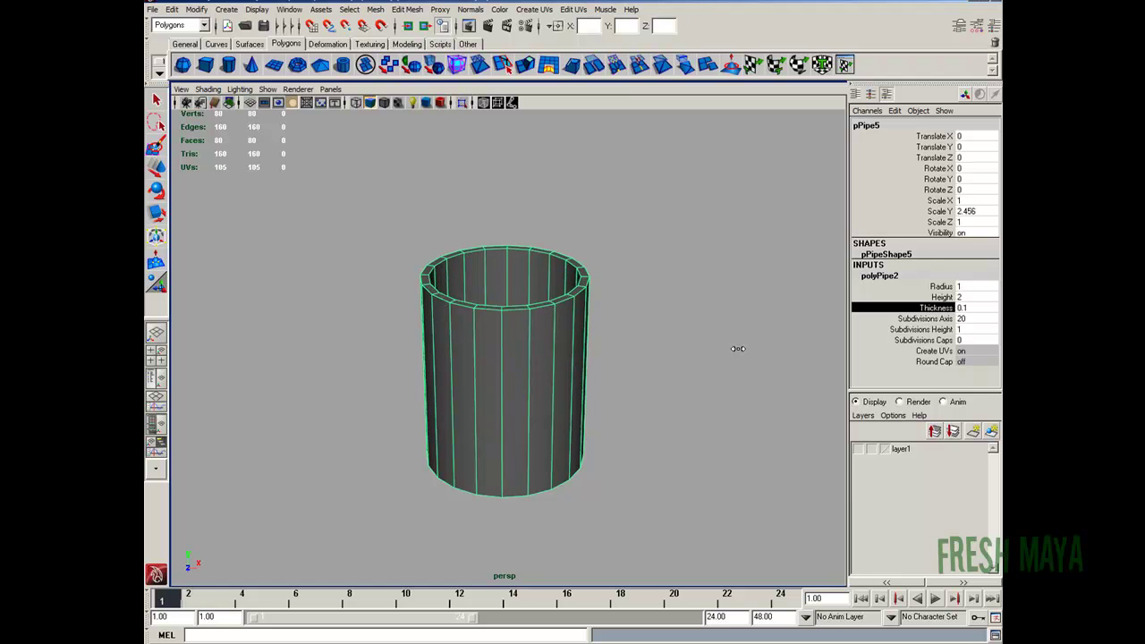
double_click(965, 308)
key(BackSpace)
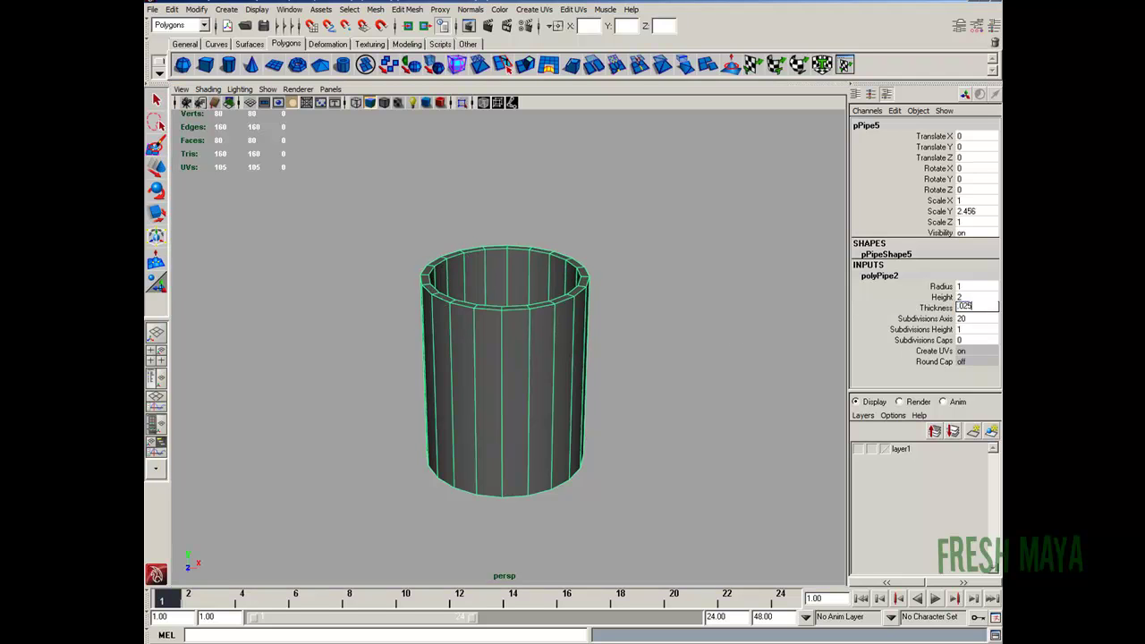
text(.025)
key(Return)
Set the pipe's Subdivisions Axis to 32.
alt+drag(624, 412, 562, 439)
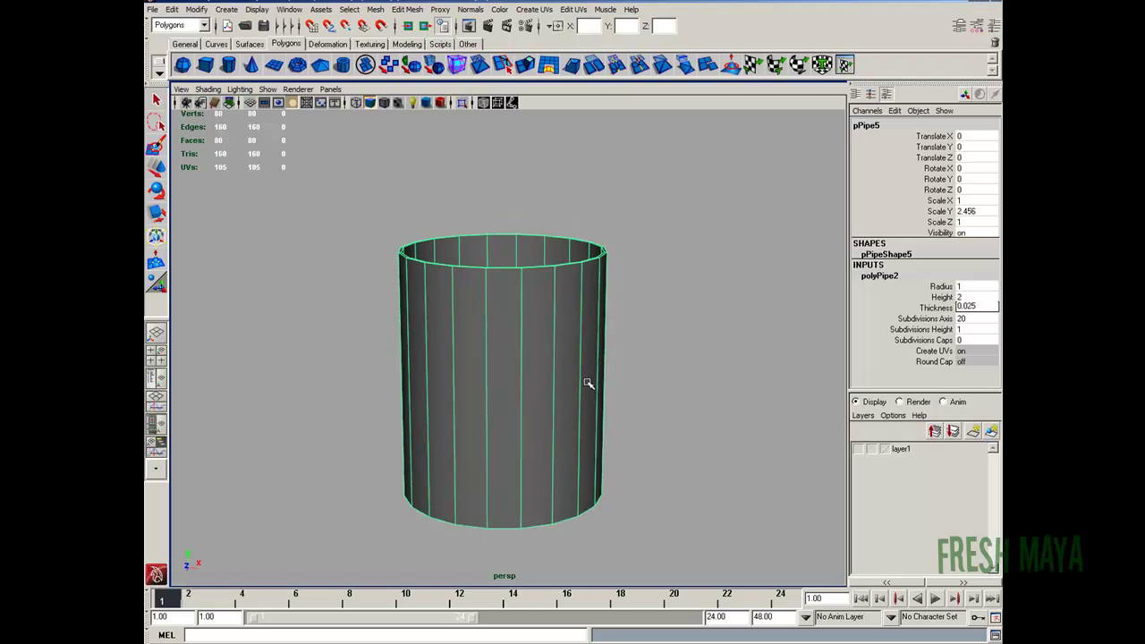
alt+drag(588, 383, 539, 396)
key(F9)
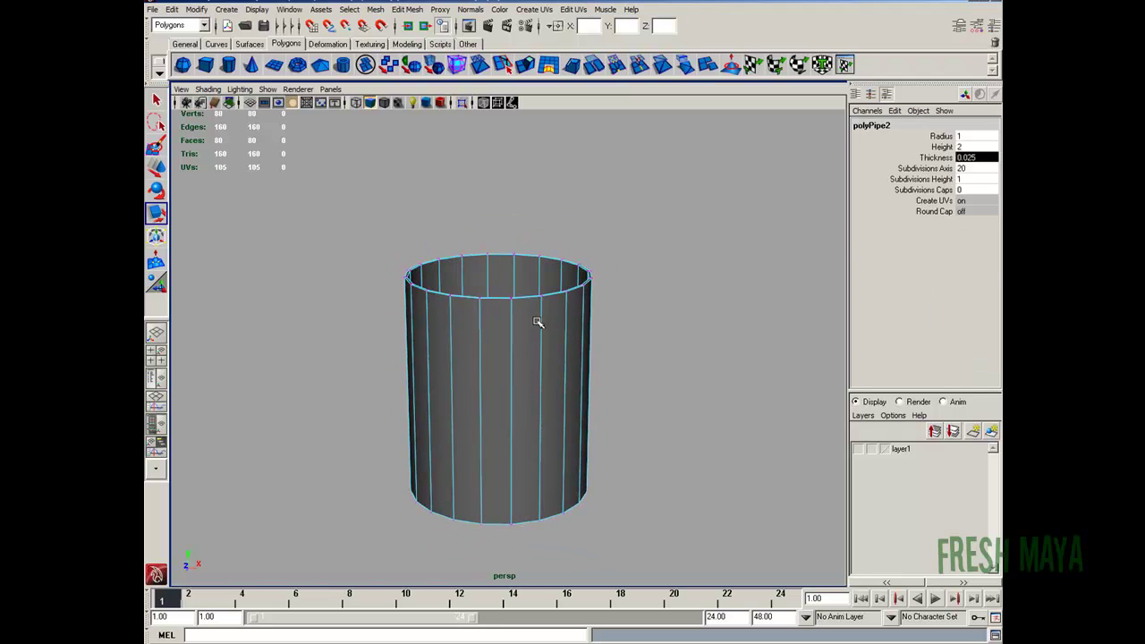
key(F8)
click(609, 307)
click(516, 384)
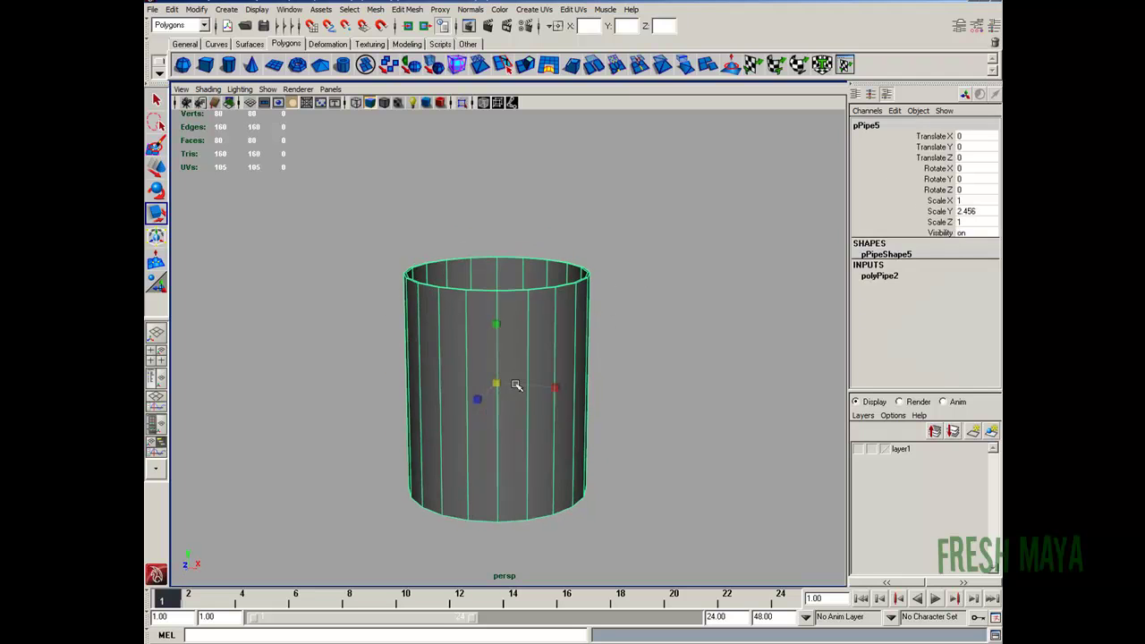
click(894, 278)
double_click(963, 320)
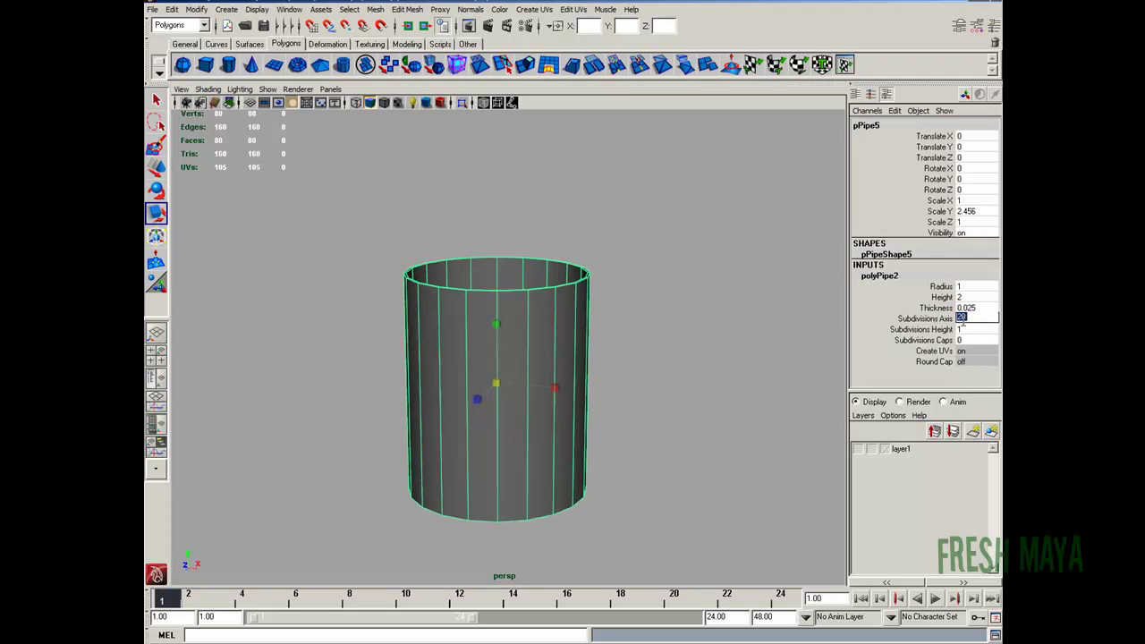
text(32)
key(Return)
Reselect the pipe and reduce its Subdivisions Axis to 8.
click(640, 282)
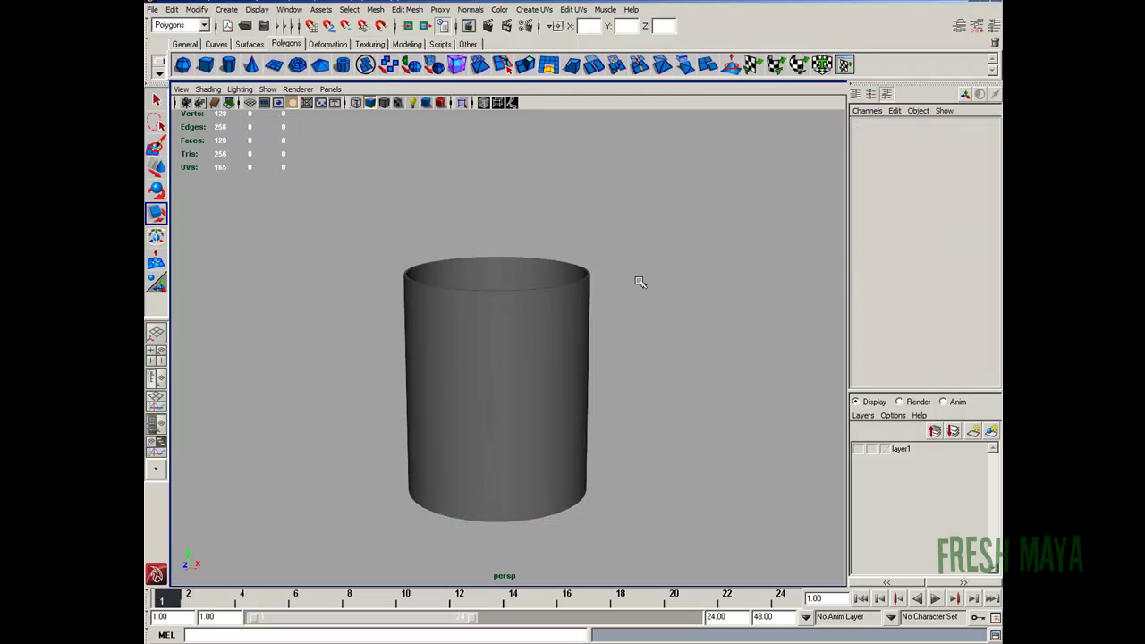
click(549, 359)
click(872, 278)
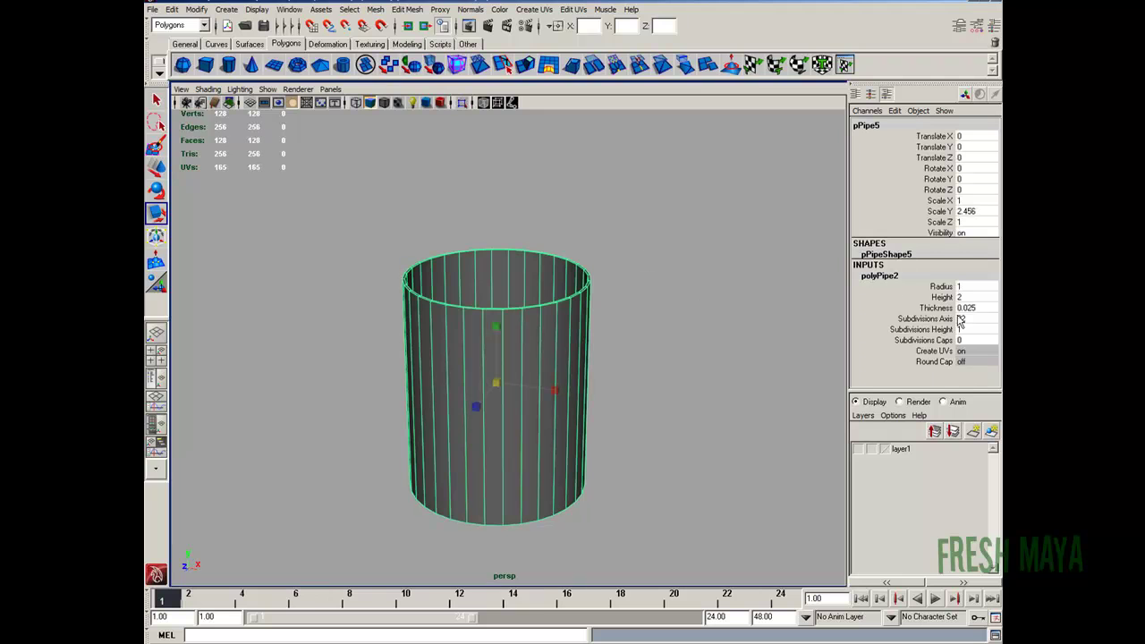
double_click(964, 319)
text(8)
key(Return)
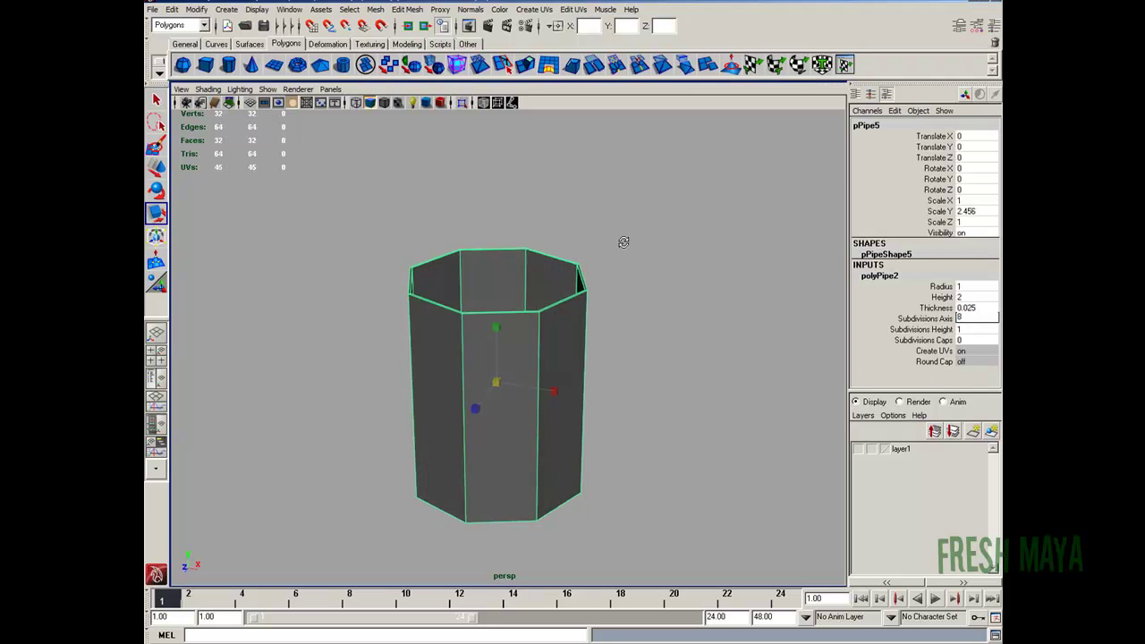
Select opposing outer and inner faces of the pipe to examine the glass layers, and return to object mode.
alt+drag(491, 334, 524, 332)
key(F11)
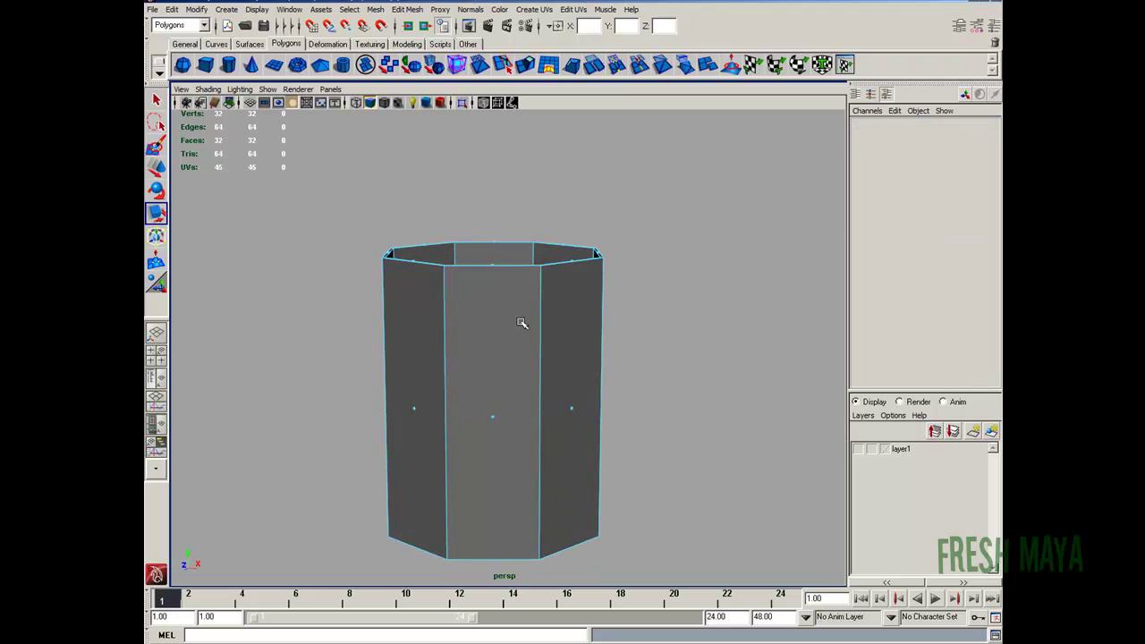
click(498, 416)
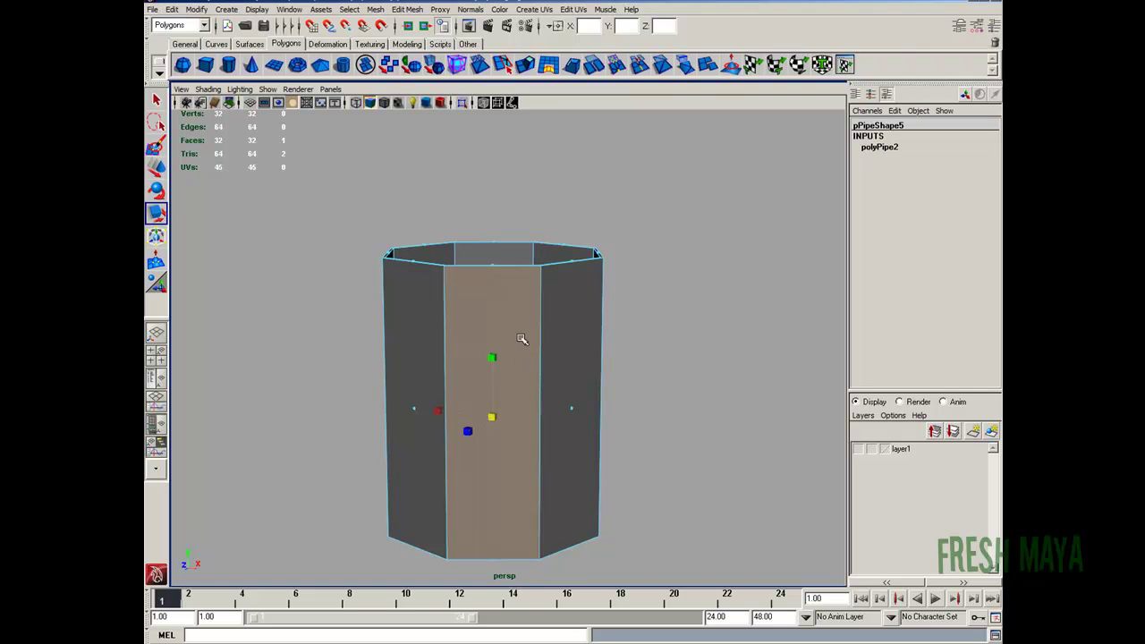
key(q)
alt+drag(496, 395, 505, 371)
shift+click(466, 310)
alt+drag(359, 376, 449, 427)
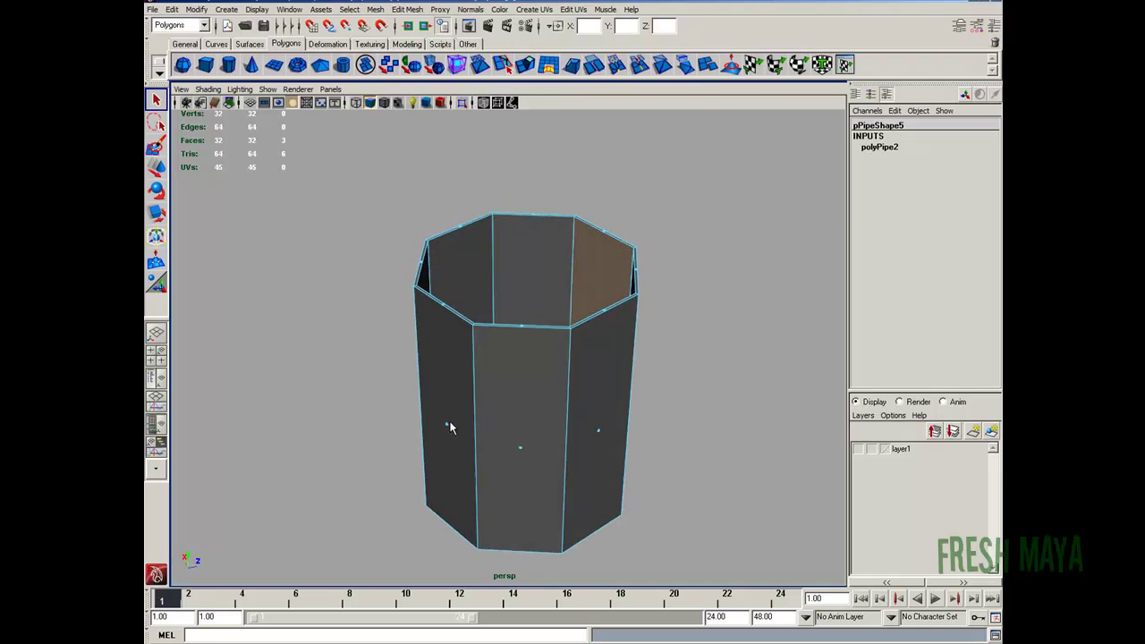
shift+click(448, 429)
alt+drag(637, 373, 493, 341)
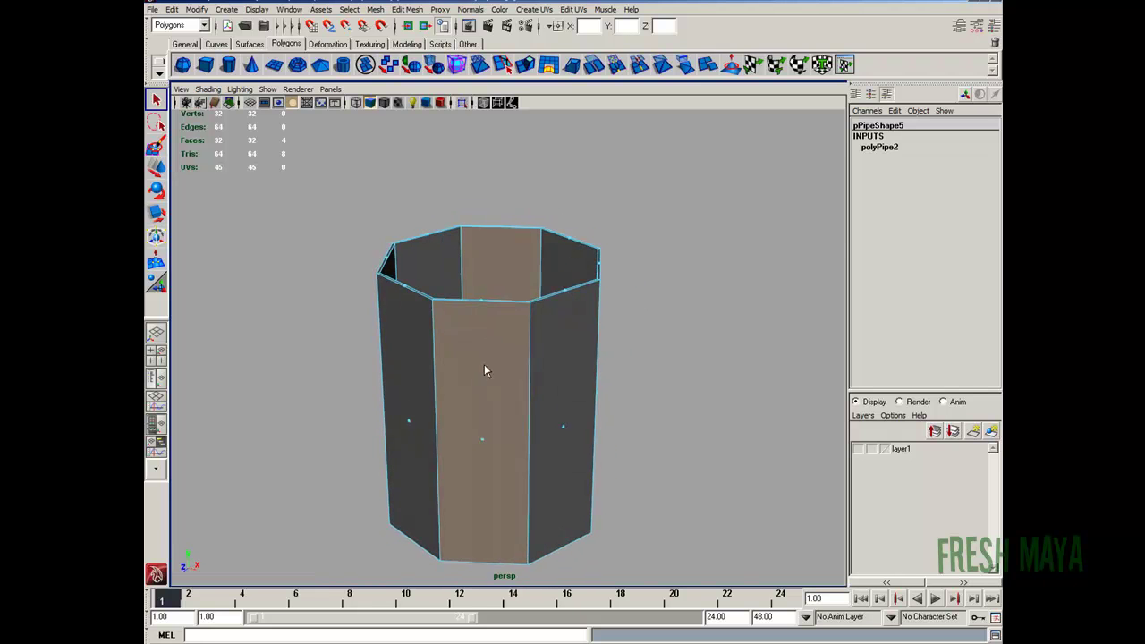
key(F8)
Assign the existing mia_material1 to the pipe and set its Subdivisions Axis to 32 for a round cylinder.
right_click(499, 365)
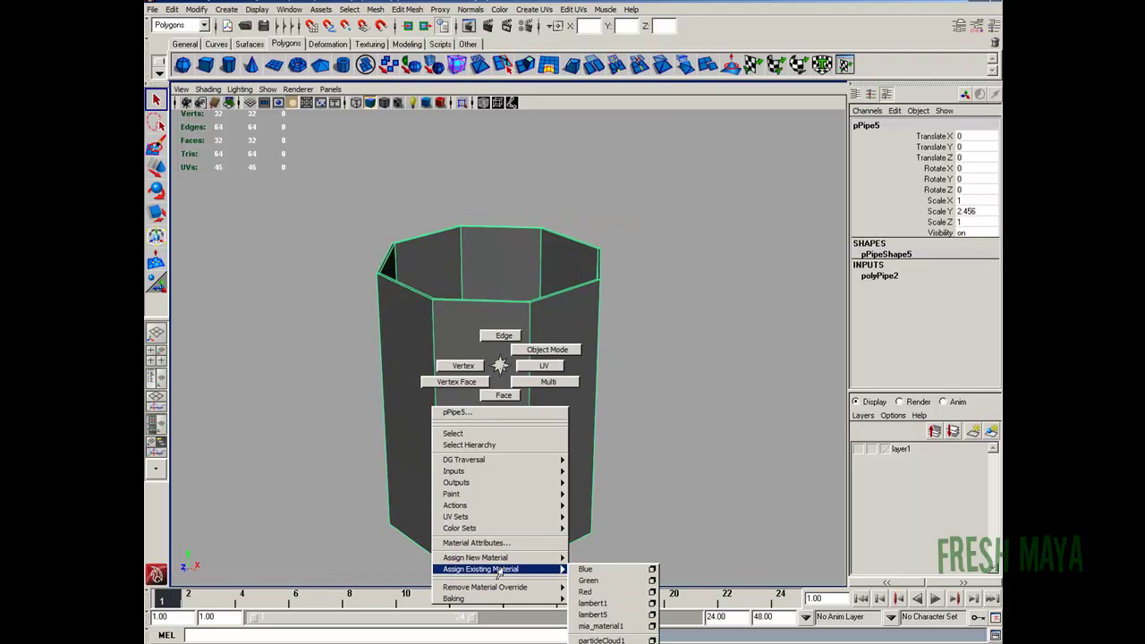
click(614, 623)
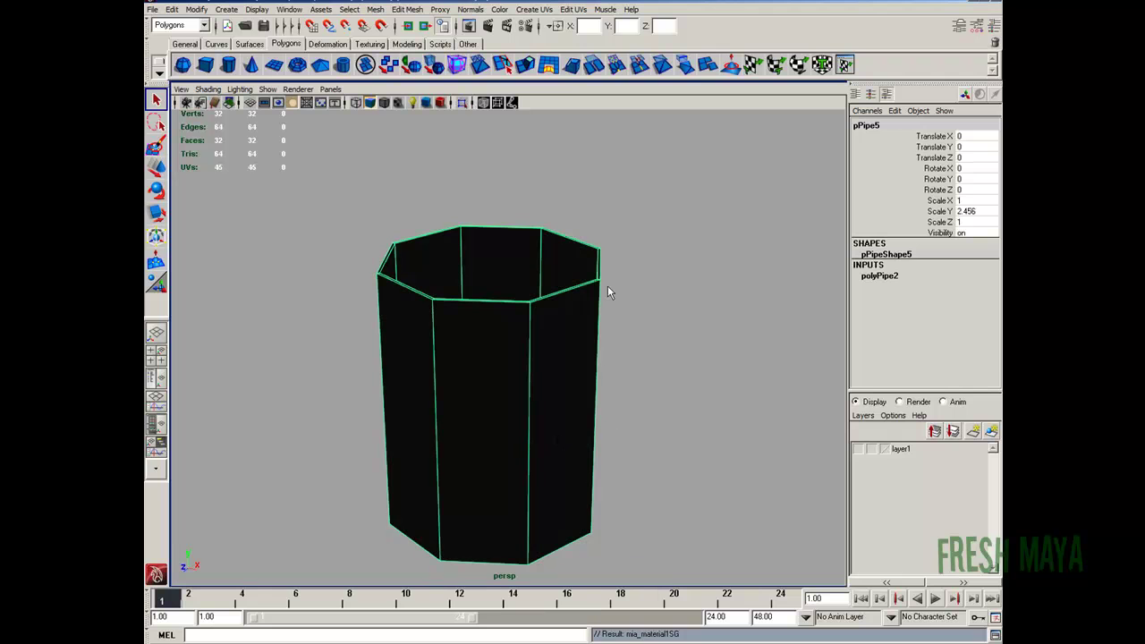
click(879, 275)
double_click(965, 319)
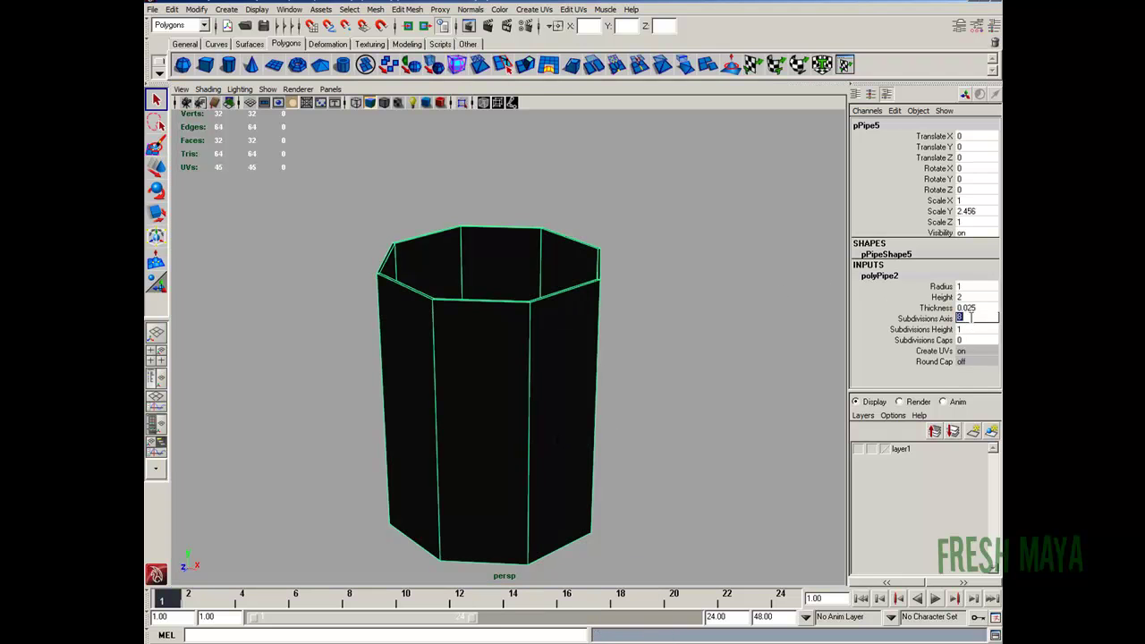
text(32)
key(Return)
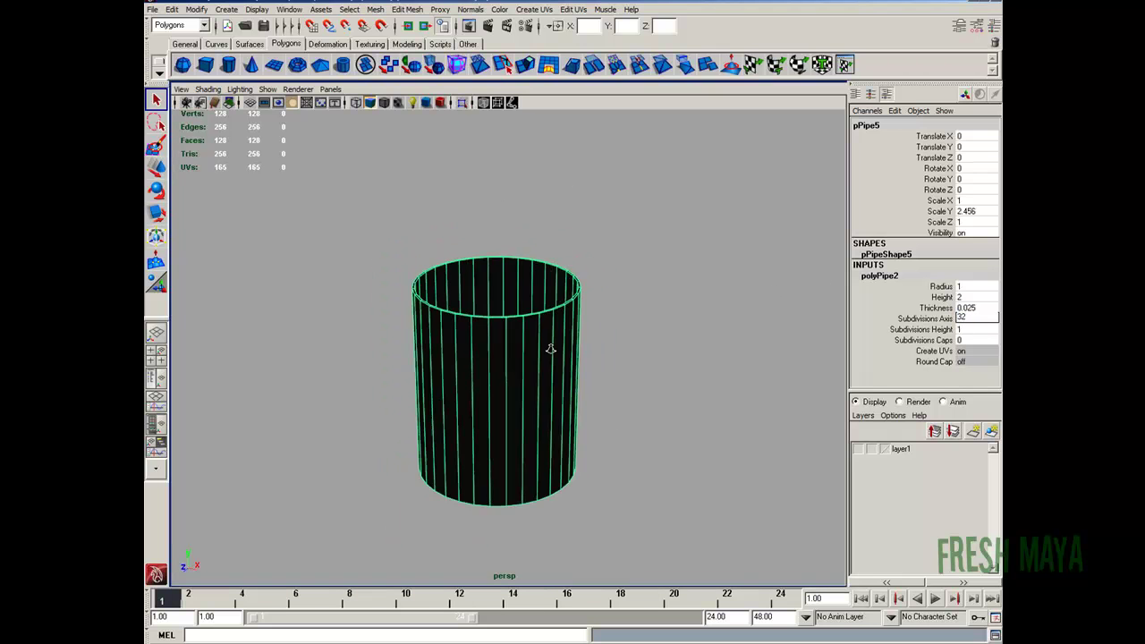
click(642, 307)
Frame the glass cylinder nearly side-on in the perspective view, render it, and close the render.
scroll(524, 355, up, 4)
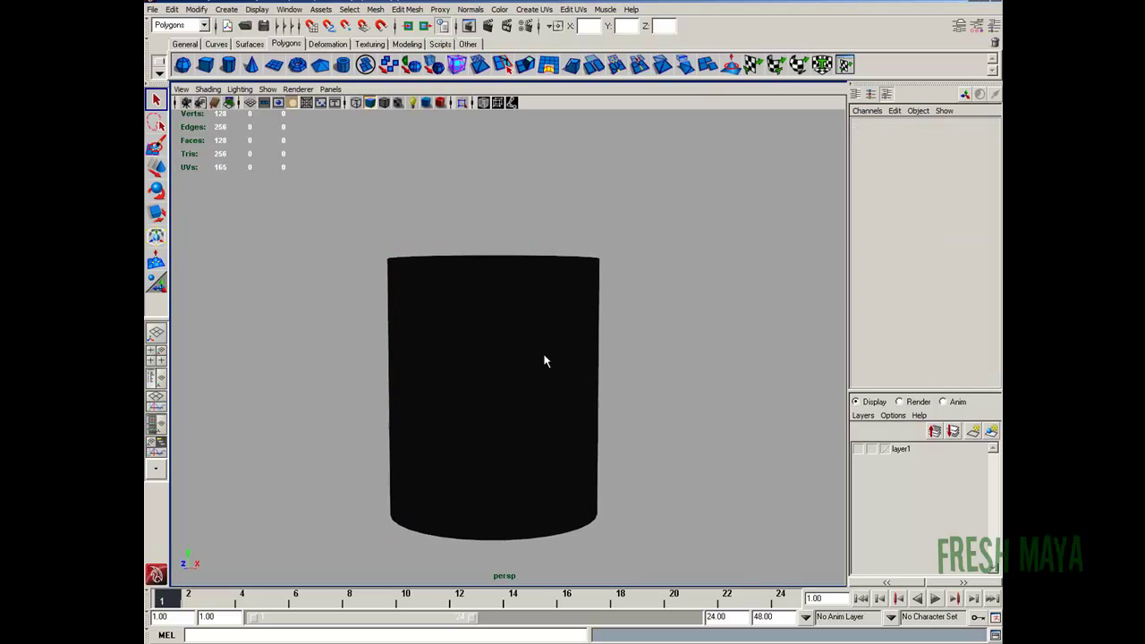
key(space)
key(space)
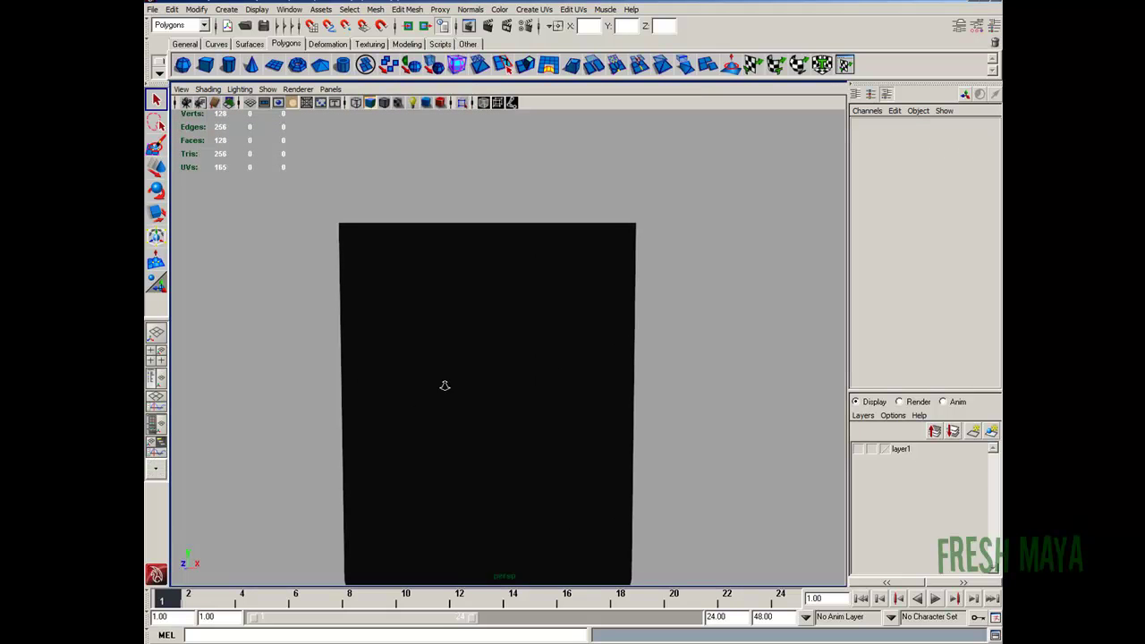
click(487, 25)
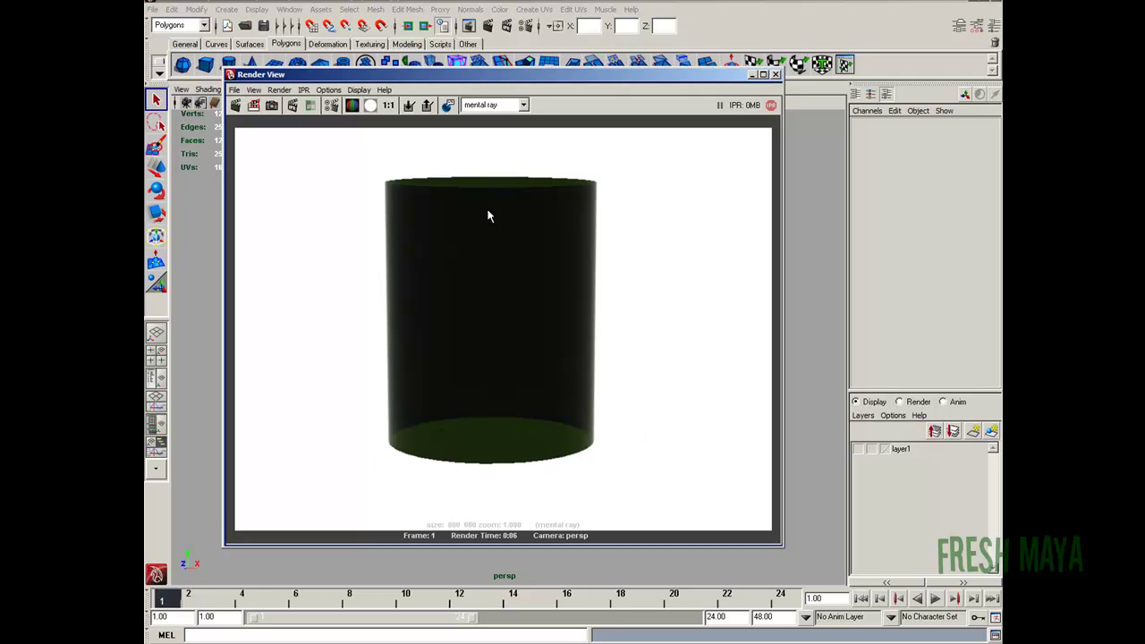
click(776, 74)
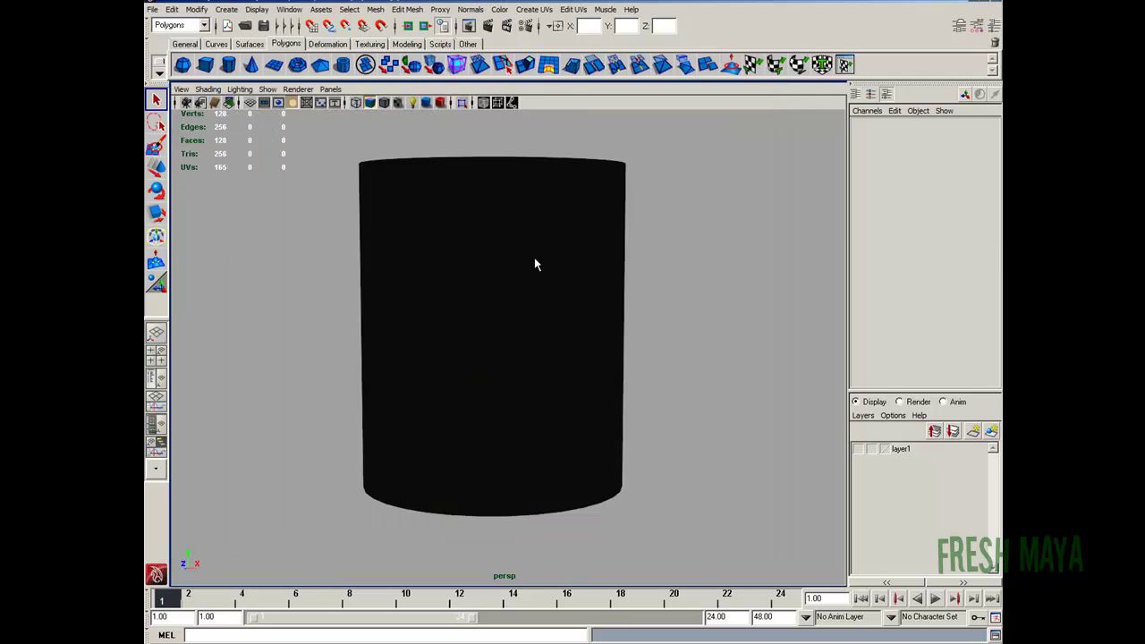
Brighten mia_material1's refraction color to lime green, render the cylinder, and close the render.
click(536, 263)
click(959, 25)
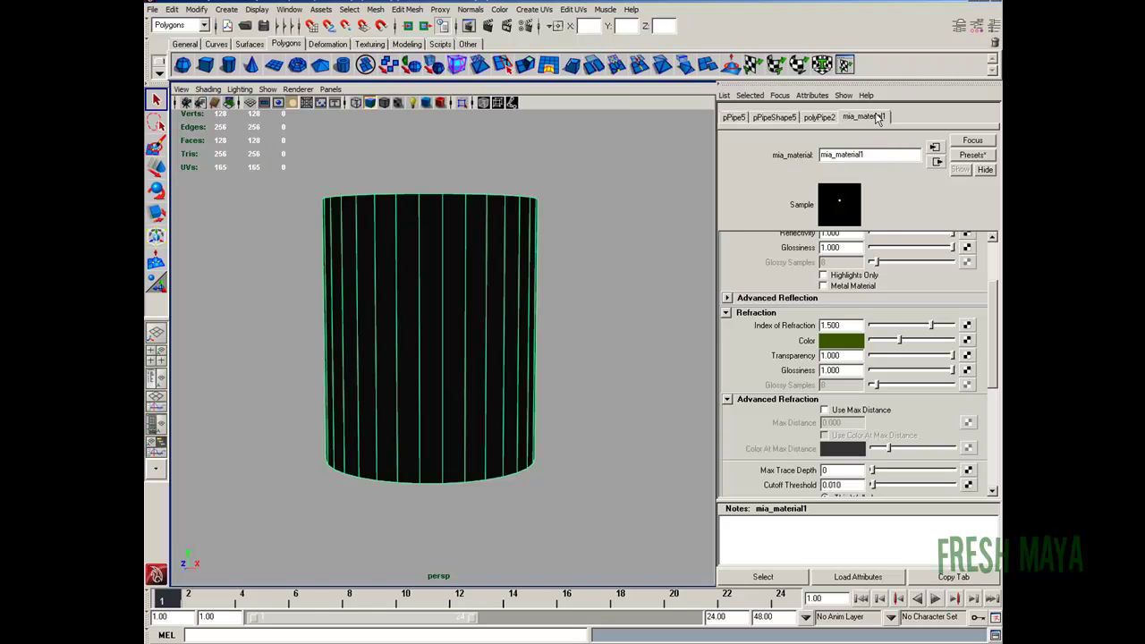
scroll(952, 331, down, 2)
drag(900, 312, 937, 312)
click(492, 25)
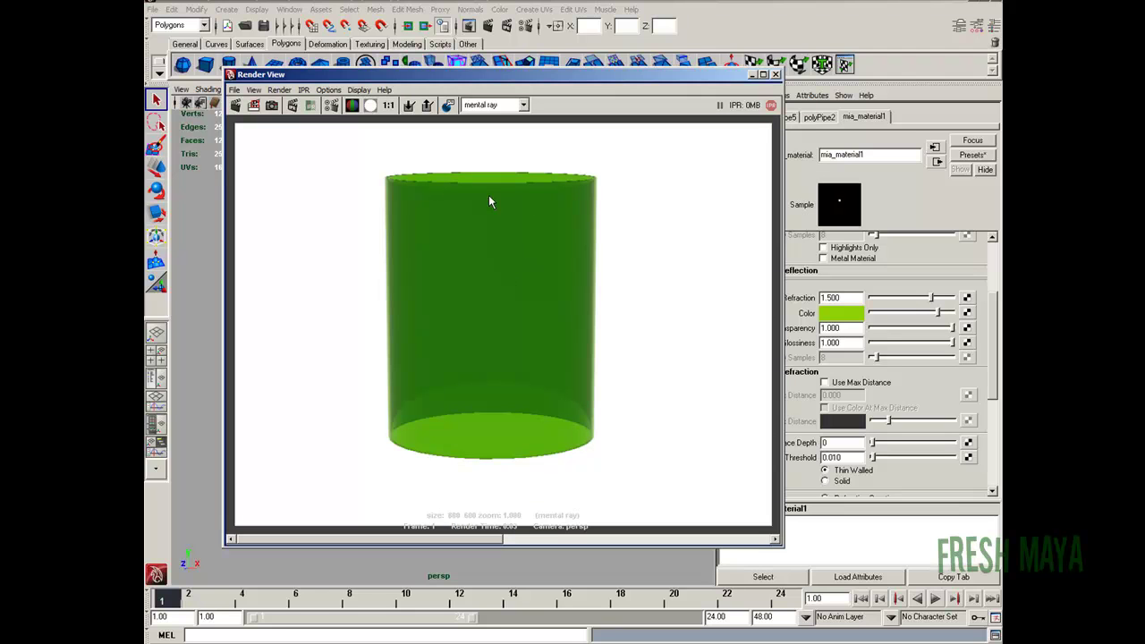
click(774, 74)
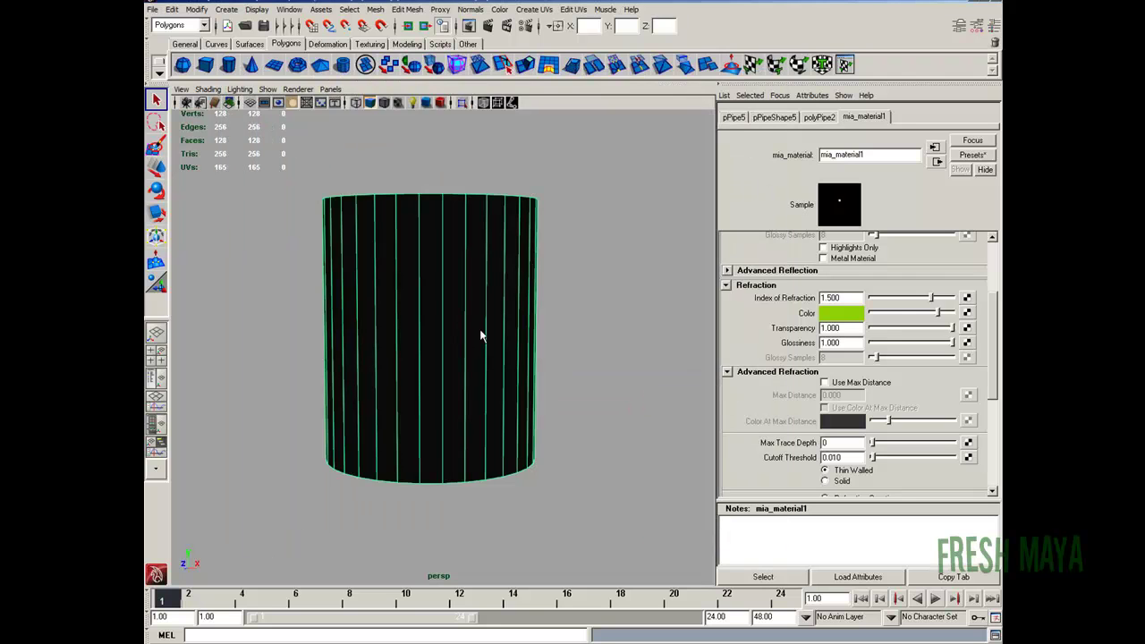
Set mia_material1's Index of Refraction to 1 and finally to 0.8, and render the cylinder.
drag(843, 297, 799, 296)
text(1)
key(Return)
drag(840, 298, 814, 296)
text(0.8)
key(Return)
click(488, 26)
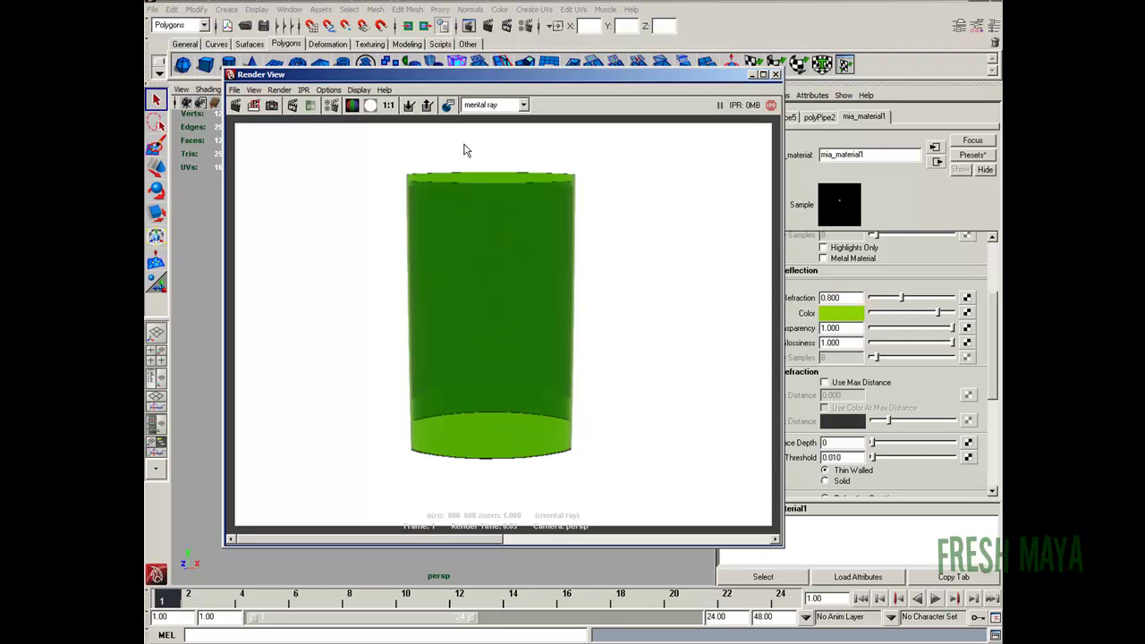
Set mia_material1's Index of Refraction to 0.5, render the cylinder to compare its width, and close the render.
mouse_move(394, 539)
mouse_down()
mouse_move(576, 546)
mouse_move(396, 542)
mouse_up()
mouse_move(487, 541)
mouse_down()
mouse_move(565, 541)
mouse_move(495, 541)
mouse_up()
click(775, 74)
double_click(843, 298)
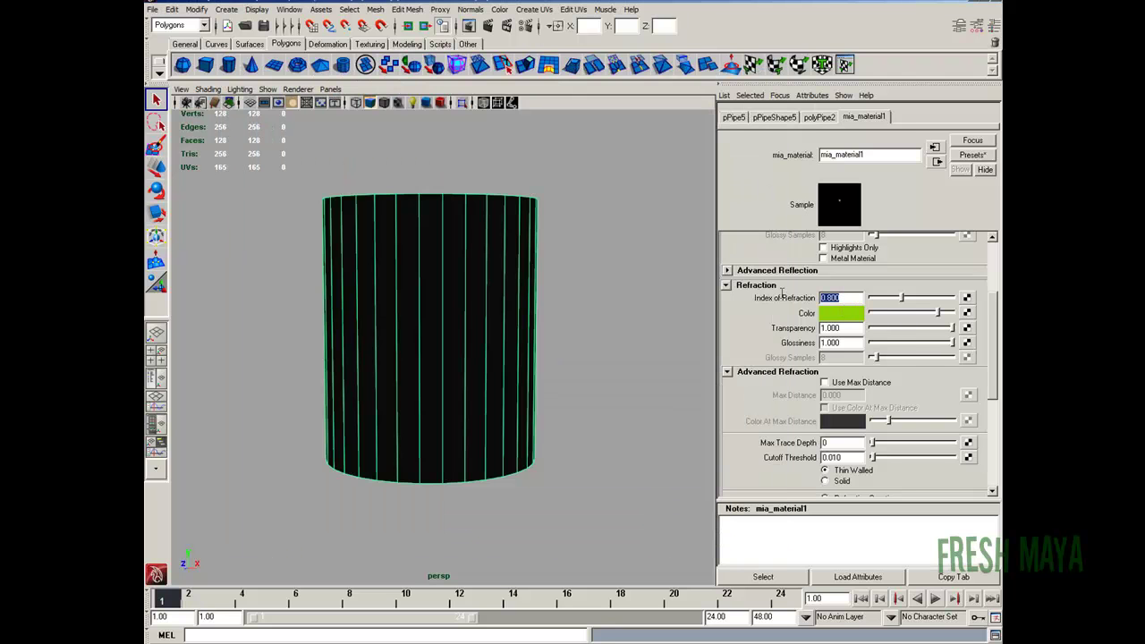
text(0.5)
key(Return)
click(487, 26)
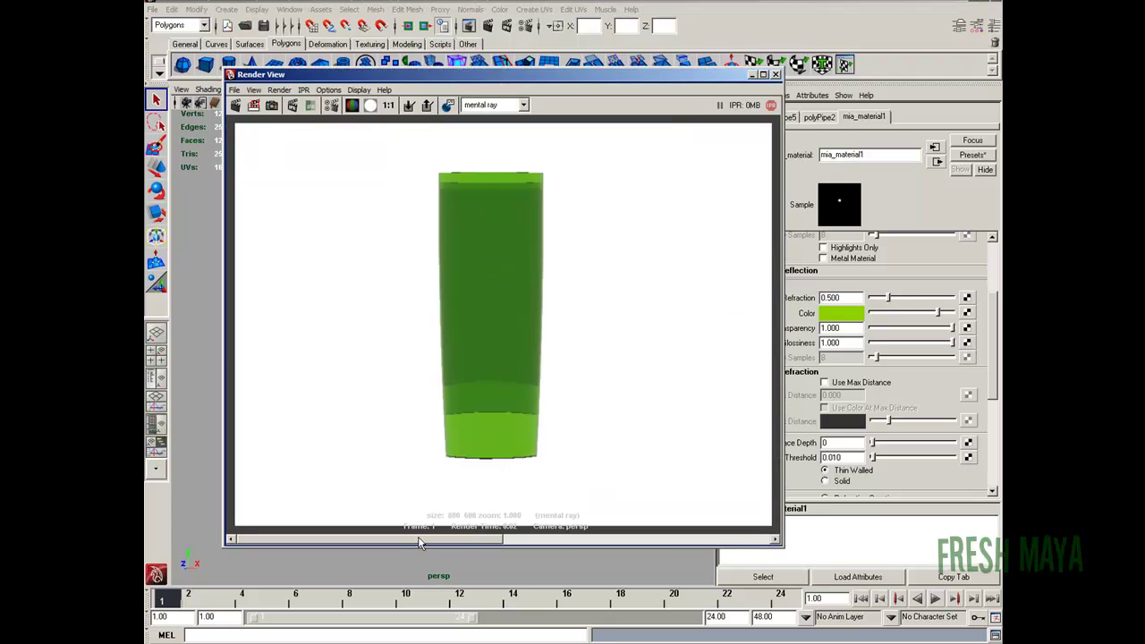
drag(424, 543, 498, 543)
click(775, 75)
Lower mia_material1's Index of Refraction to 0.2, render the cylinder, and close the render.
drag(845, 298, 784, 304)
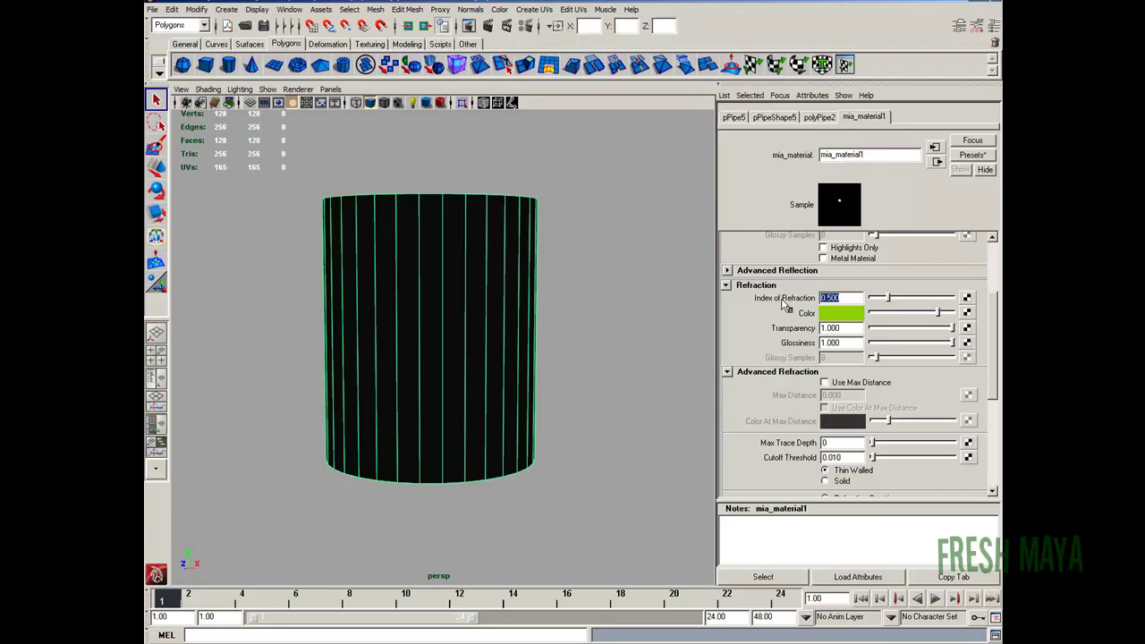
text(0.2)
key(Return)
click(487, 27)
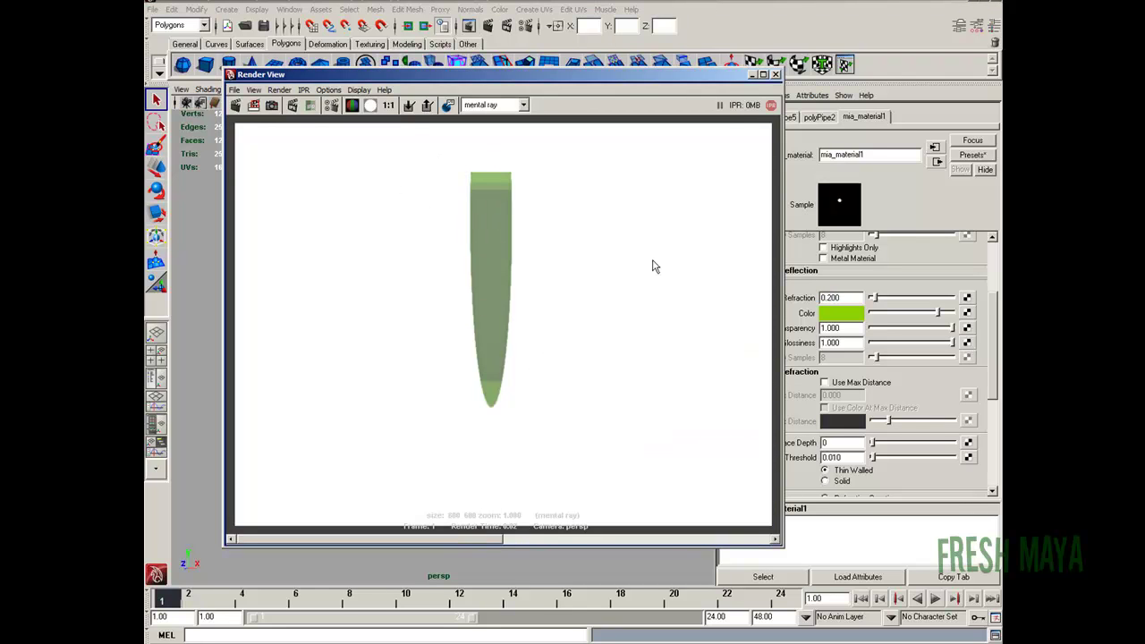
click(776, 75)
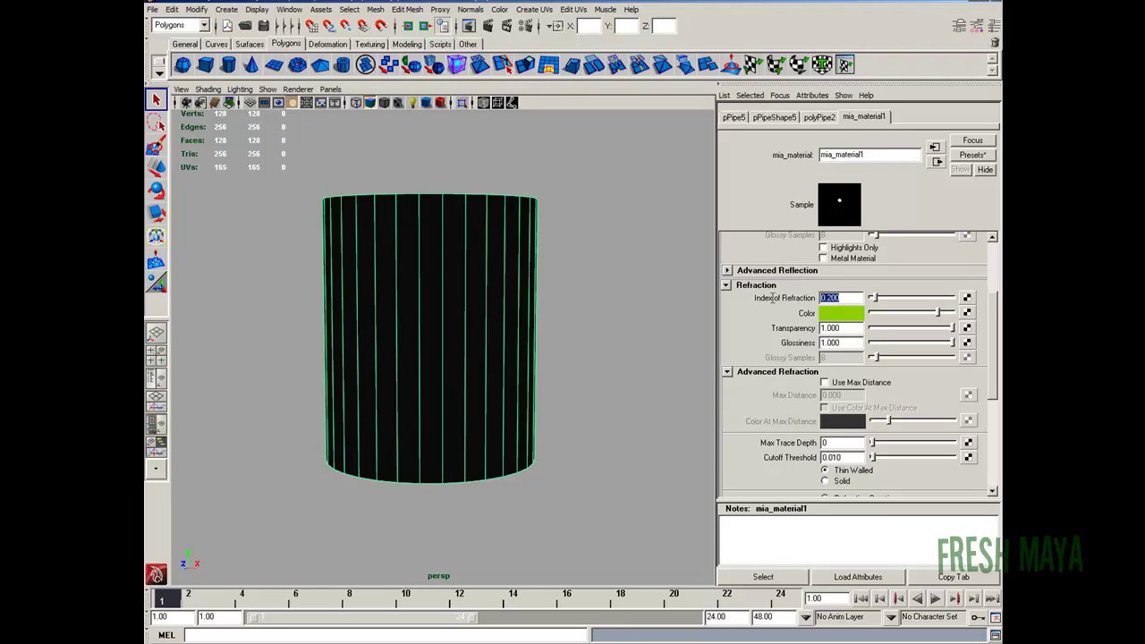
Raise mia_material1's Index of Refraction to 5, render the cylinder, and close the render.
text(5)
key(Return)
click(488, 25)
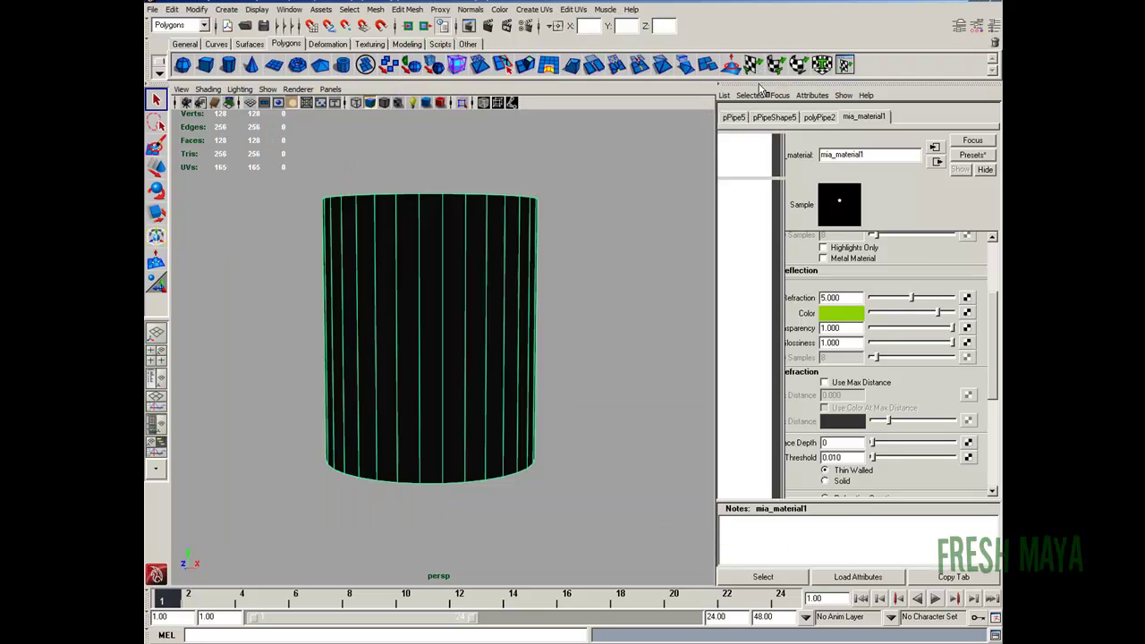
click(774, 75)
Set mia_material1's Index of Refraction to 1.5 and finally to 2, and frame the cylinder from above so its open rim shows.
drag(851, 298, 783, 305)
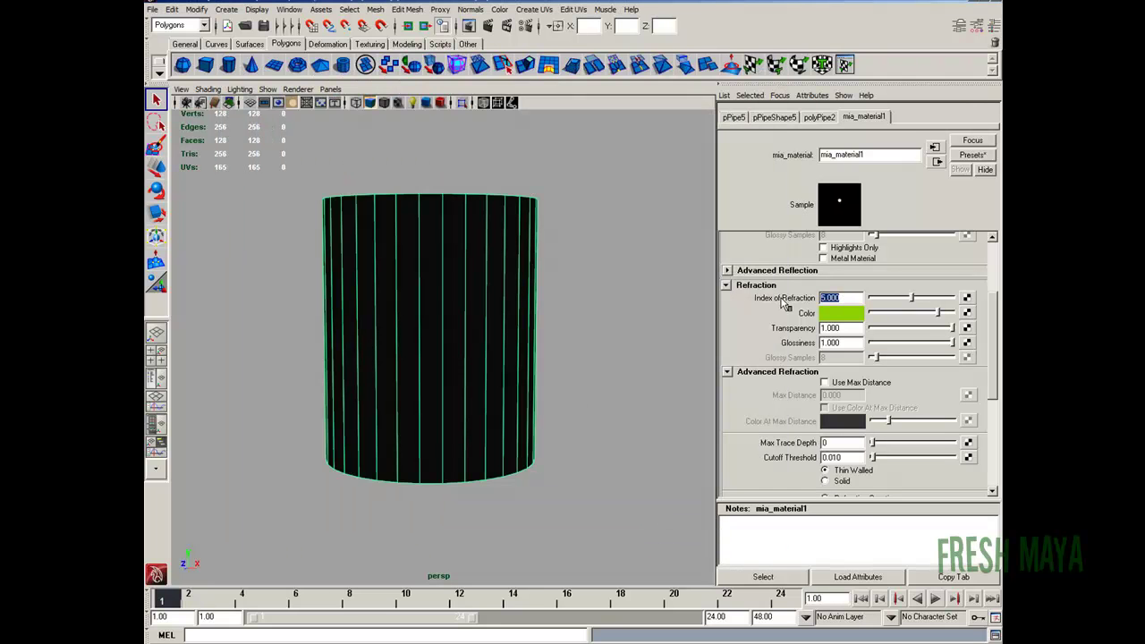
text(1.5)
key(Return)
text(2)
key(Return)
click(514, 260)
mouse_move(519, 307)
alt+mouse_down()
mouse_move(568, 288)
mouse_move(542, 322)
mouse_move(524, 314)
alt+mouse_up()
scroll(555, 309, up, 2)
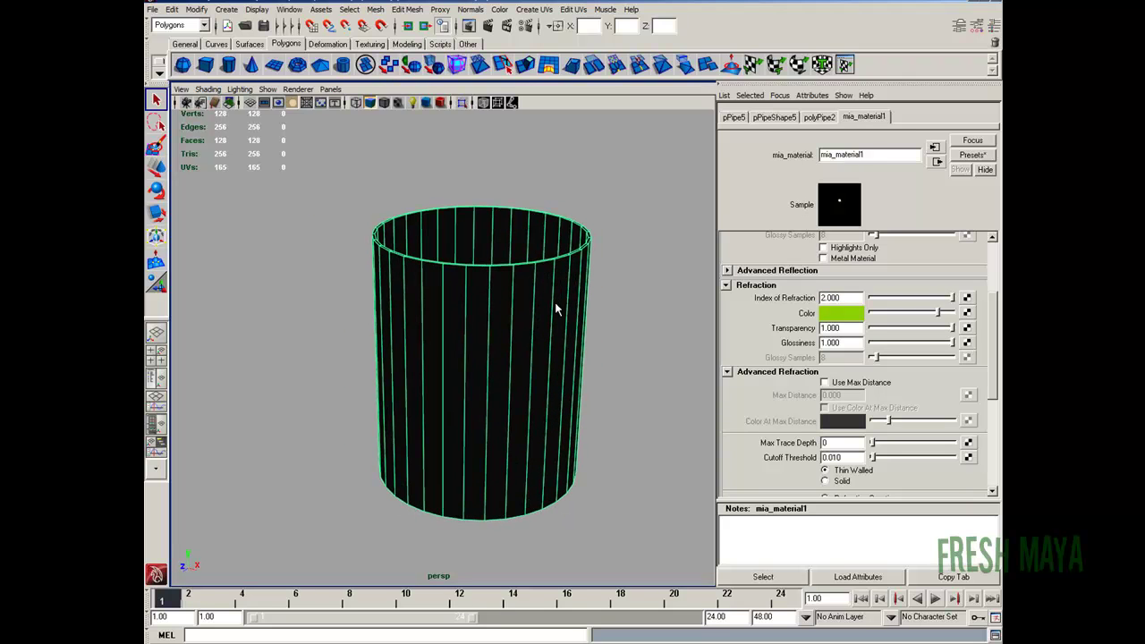